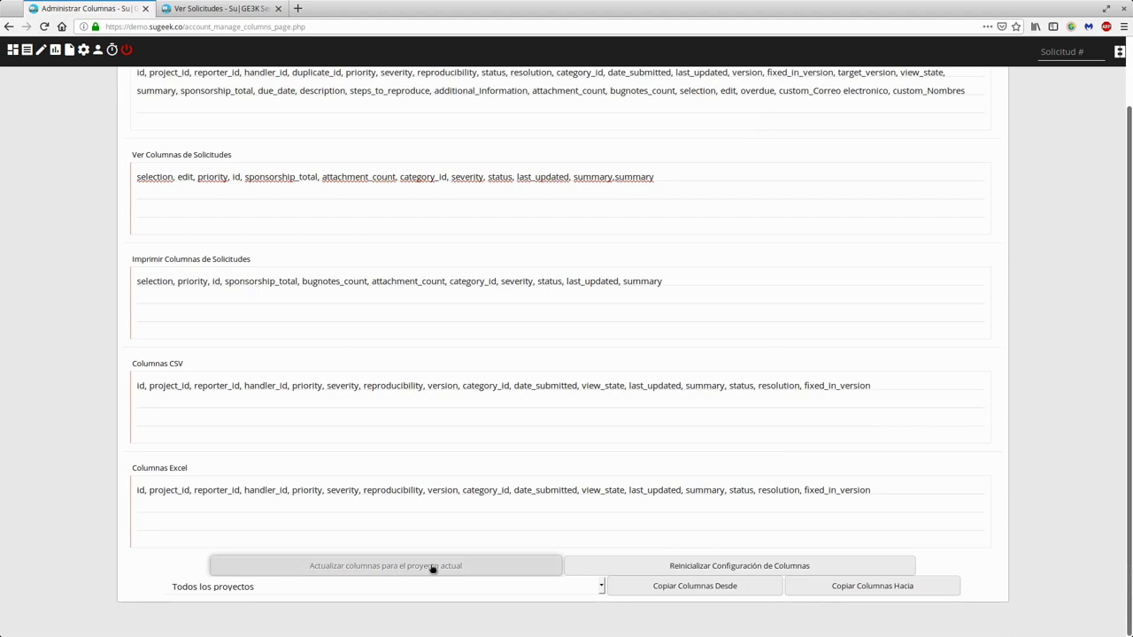
# Try to update the current project's columns with the repeated summary entry, and return to the column form.
pyautogui.click(411, 573)
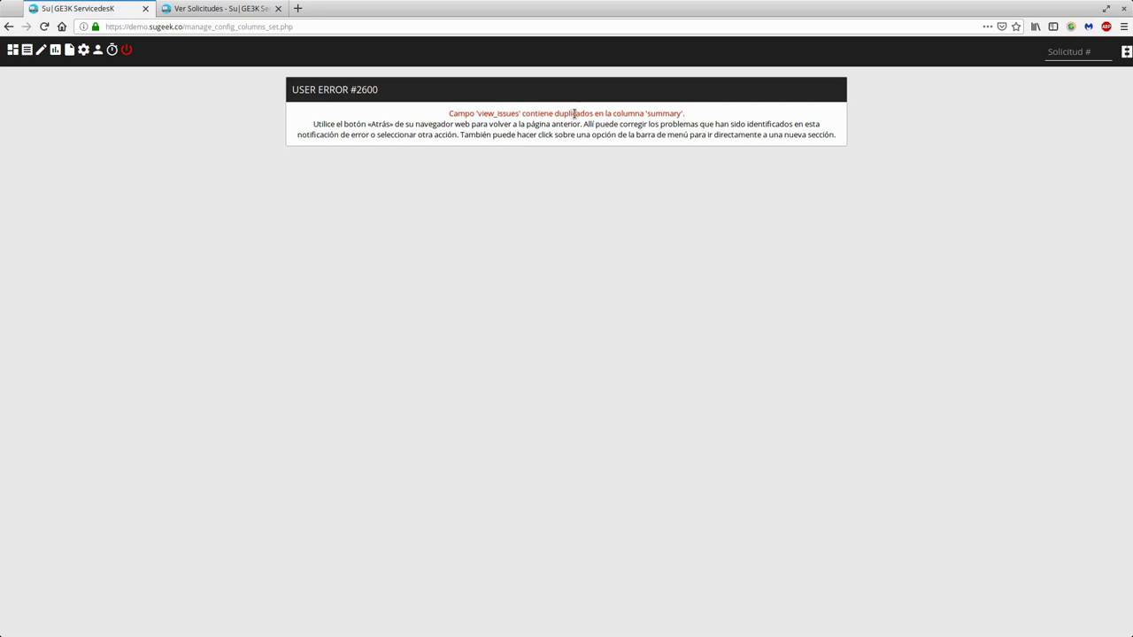
pyautogui.click(9, 26)
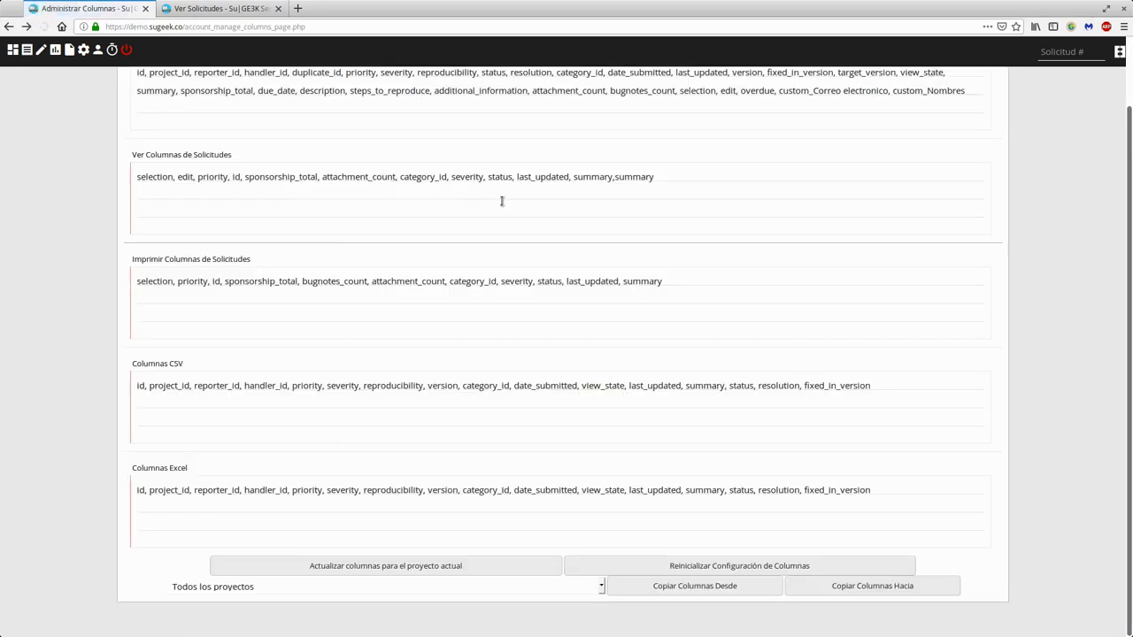
# Replace the duplicate summary entry in Ver Columnas de Solicitudes with custom_Correo electronico, copied from the available columns.
pyautogui.scroll(2, 624, 268)
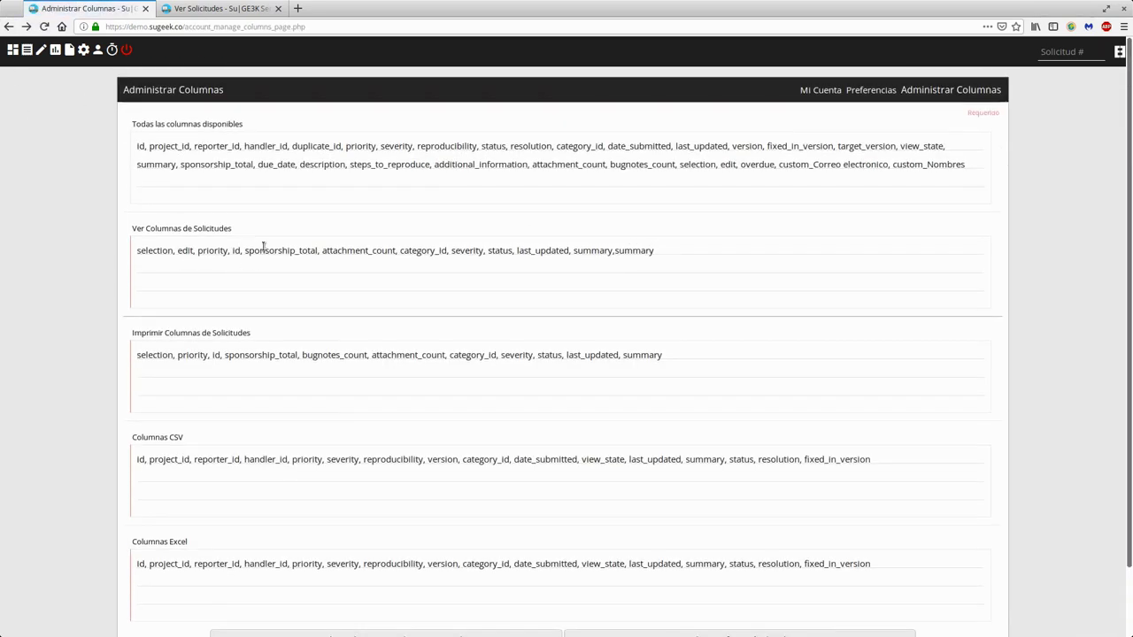
pyautogui.moveTo(614, 251); pyautogui.dragTo(678, 251)
pyautogui.press('BackSpace')
pyautogui.press('BackSpace')
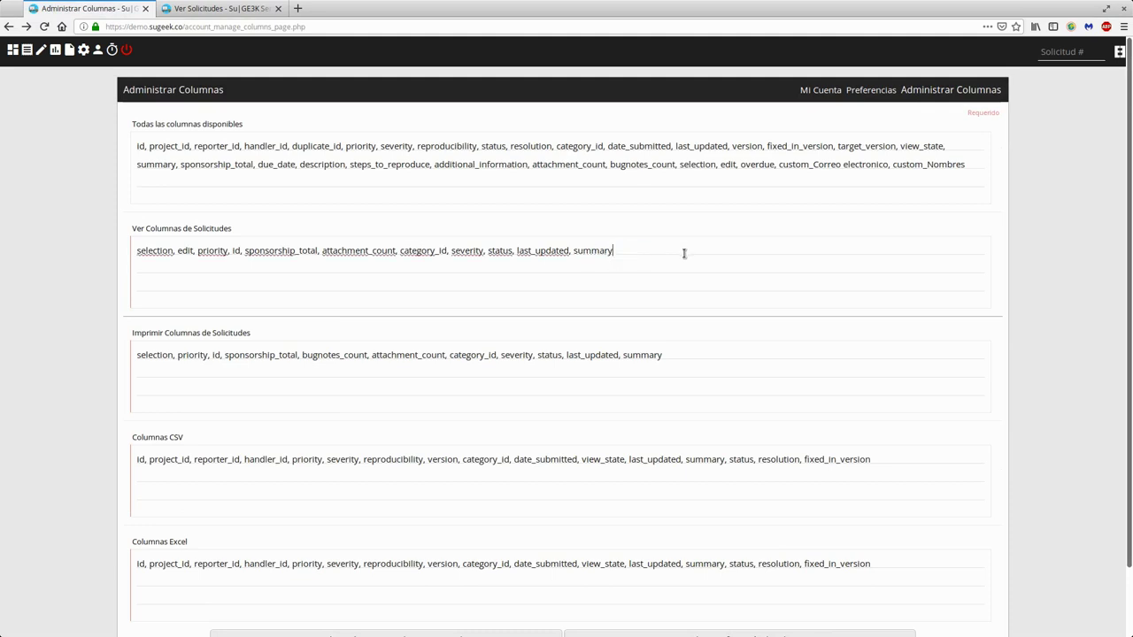
pyautogui.write(',')
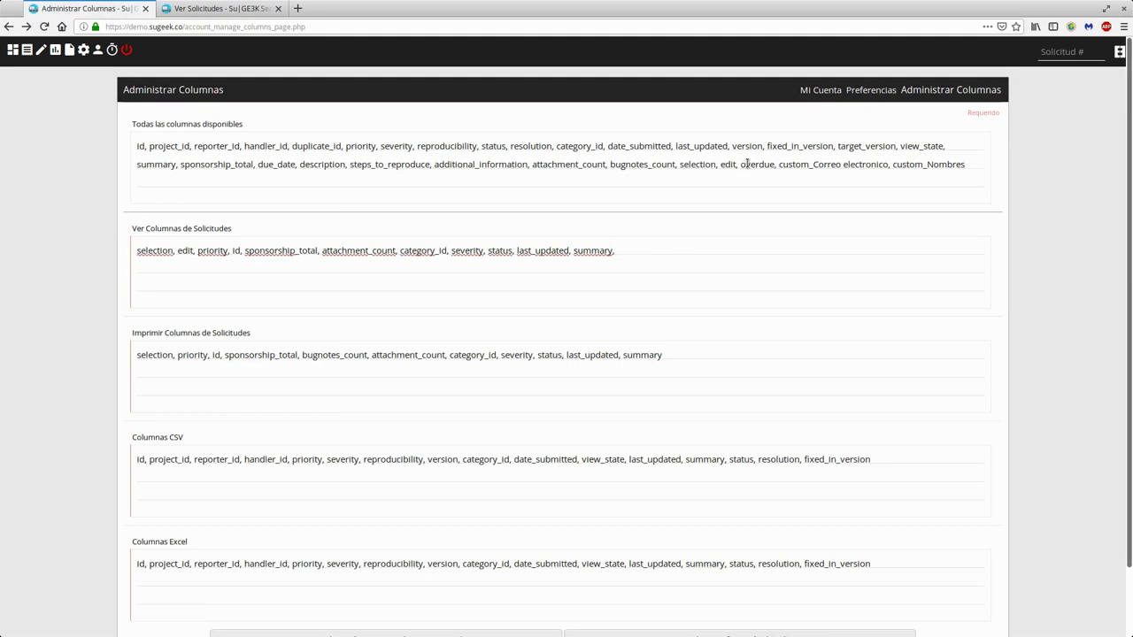
pyautogui.moveTo(778, 165); pyautogui.dragTo(888, 166)
pyautogui.hotkey('ctrl', 'c')
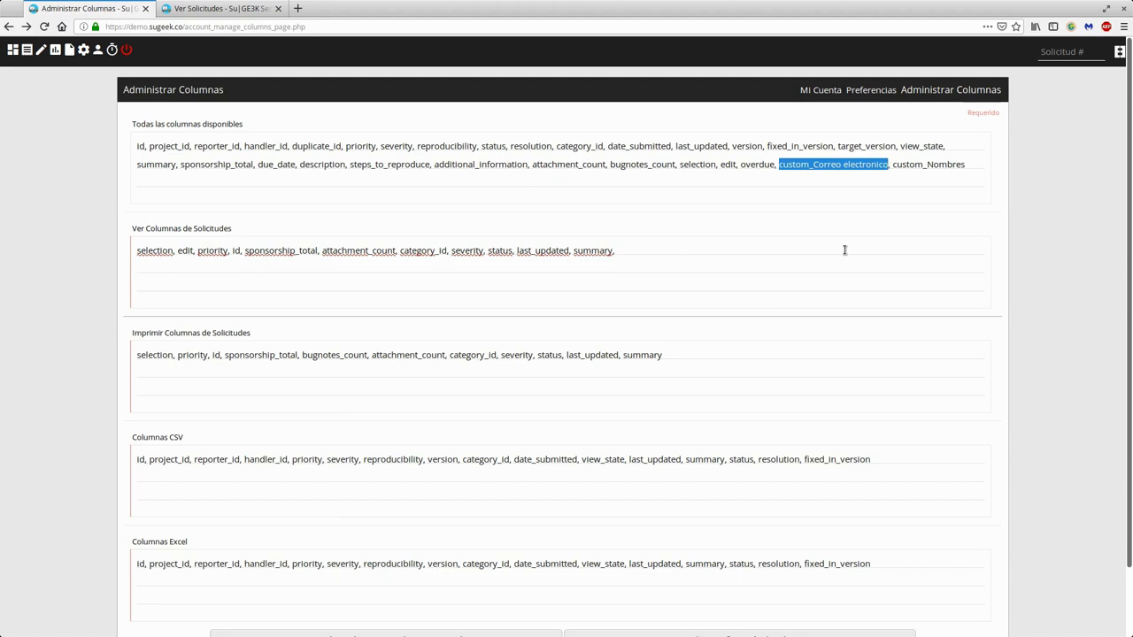
pyautogui.click(682, 245)
pyautogui.hotkey('ctrl', 'v')
# Update the columns for the current project and continue back to the column management page.
pyautogui.scroll(-2, 796, 301)
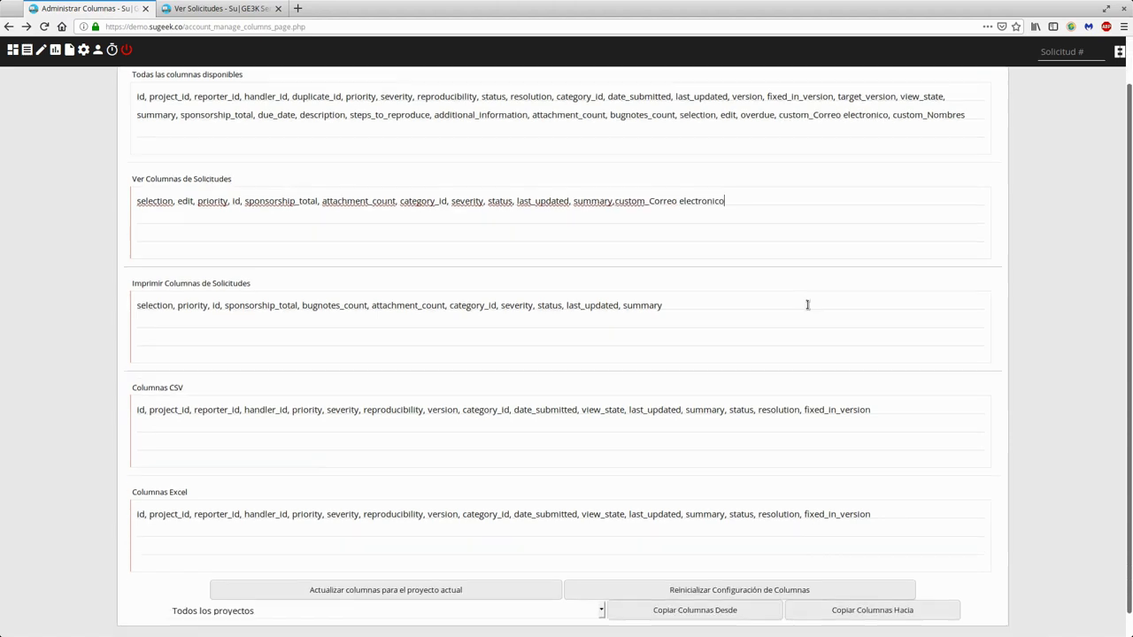
pyautogui.click(358, 569)
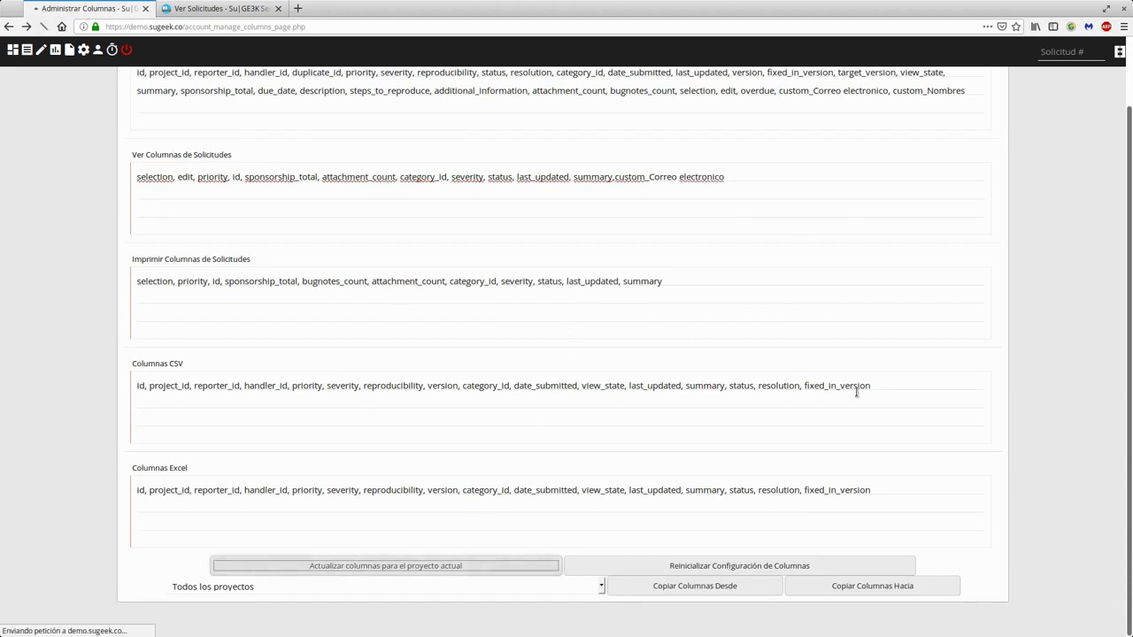
pyautogui.click(576, 116)
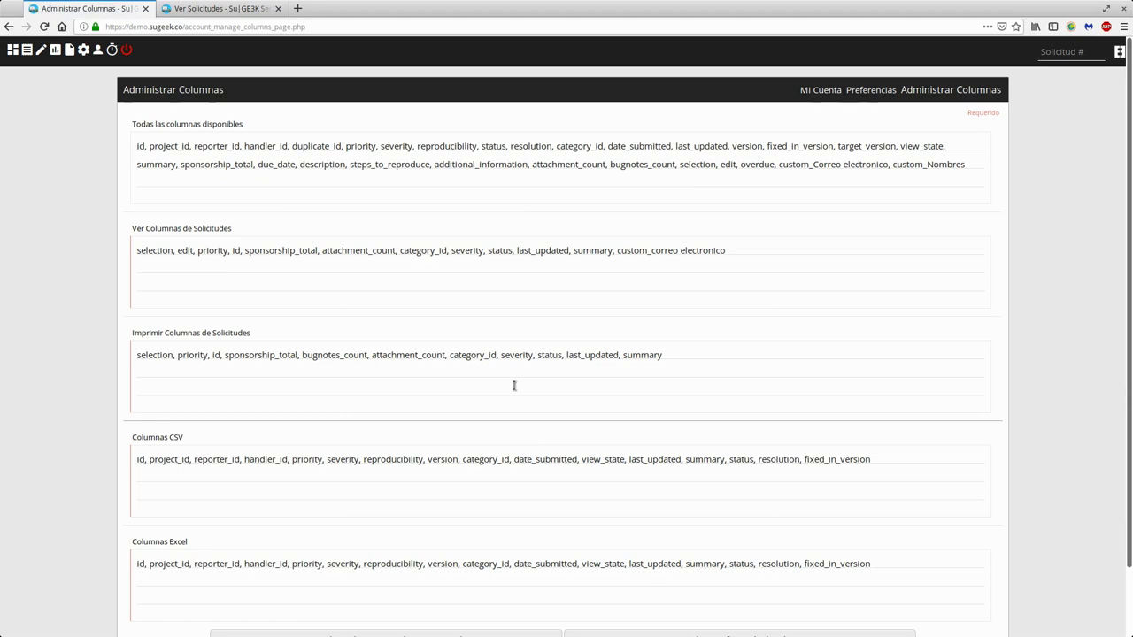
# Reload the Ver Solicitudes list and compare its columns with those configured in Ver Columnas de Solicitudes.
pyautogui.click(223, 8)
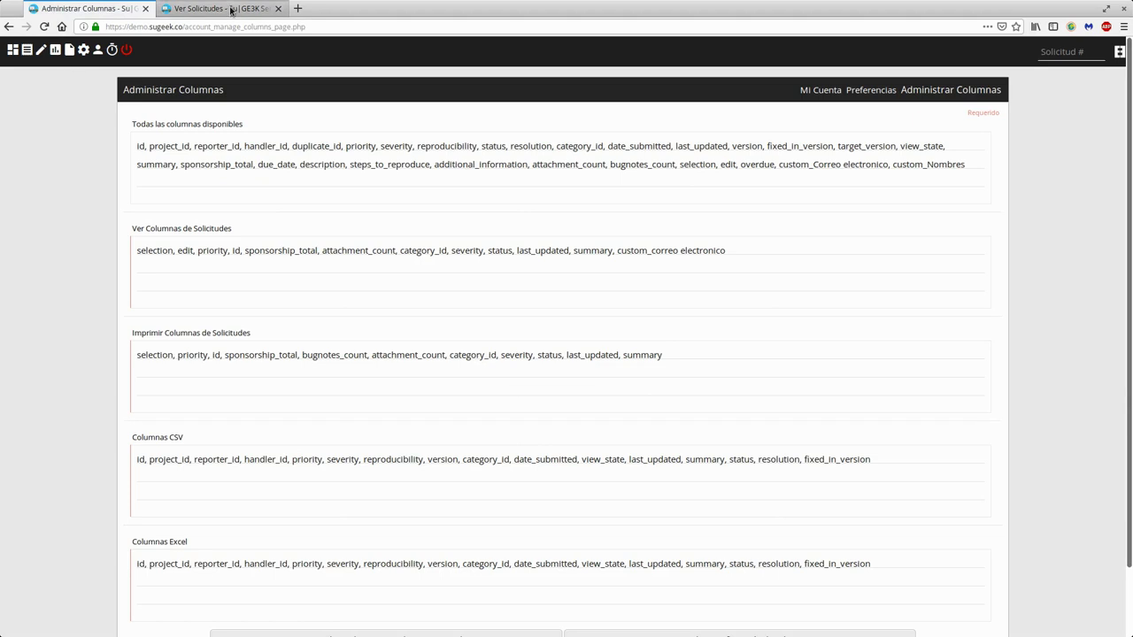
pyautogui.press('F5')
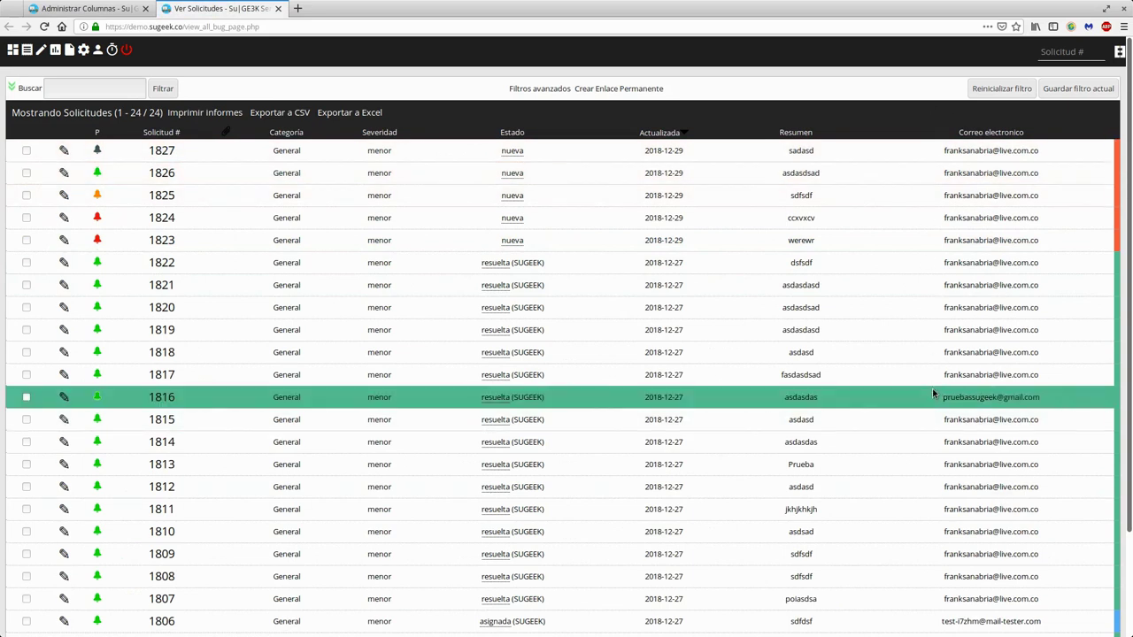
pyautogui.hotkey('ctrl', 'pageup')
pyautogui.moveTo(758, 250); pyautogui.dragTo(159, 239)
pyautogui.click(197, 271)
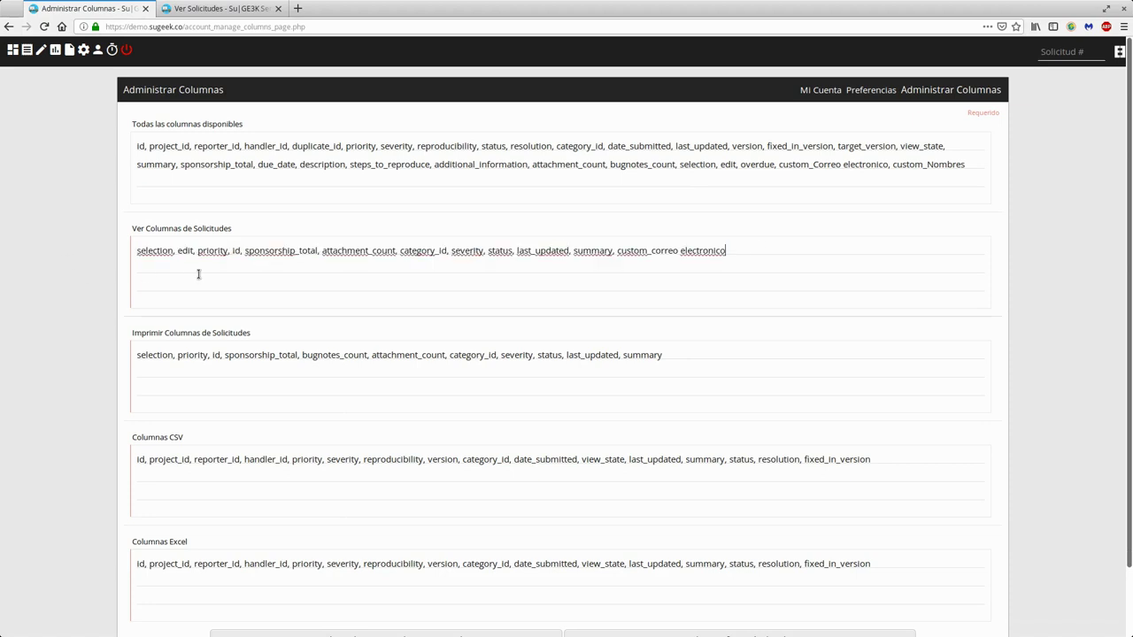
pyautogui.hotkey('ctrl', 'pagedown')
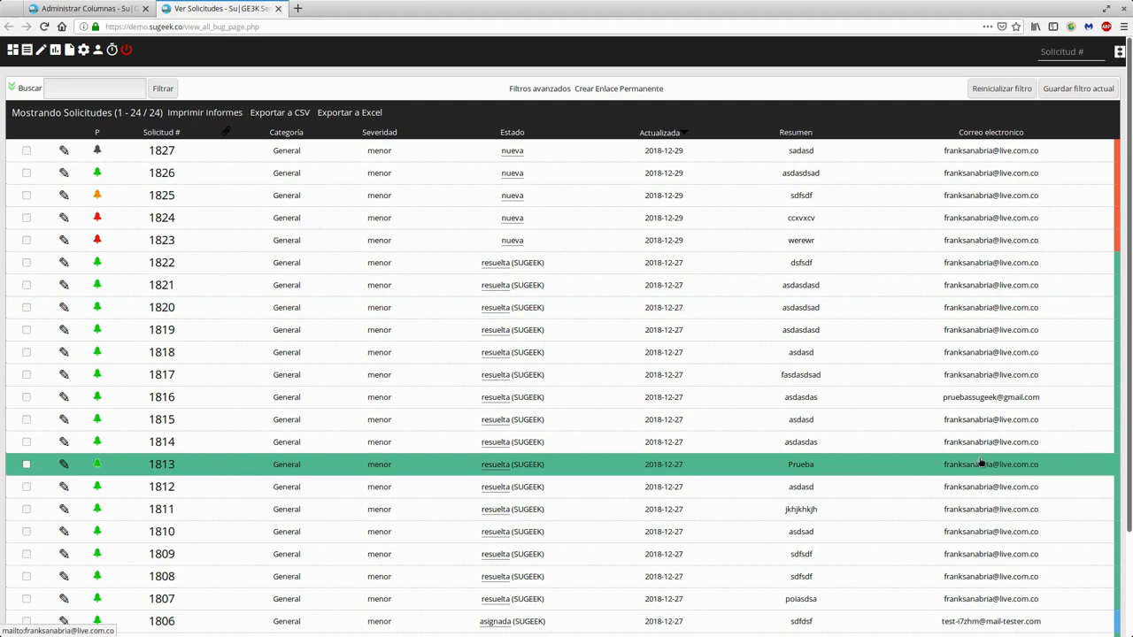
pyautogui.hotkey('ctrl', 'pageup')
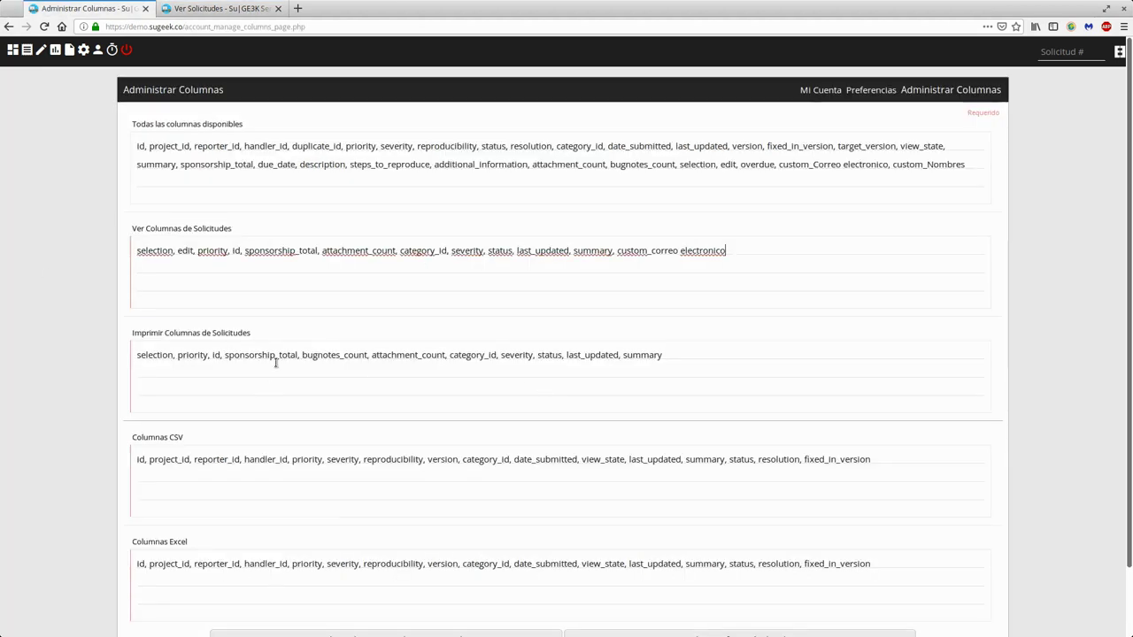
# Review the column lists configured for printing, CSV and Excel, checking the matching export options on the request list.
pyautogui.scroll(-2, 313, 318)
pyautogui.moveTo(138, 284); pyautogui.dragTo(660, 297)
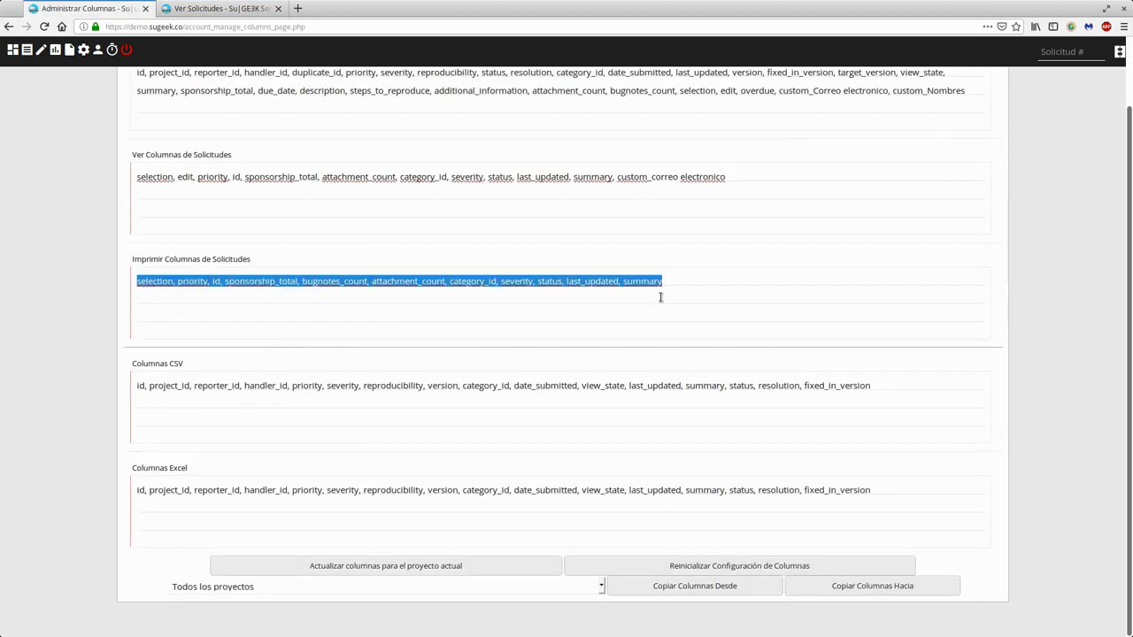
pyautogui.click(660, 297)
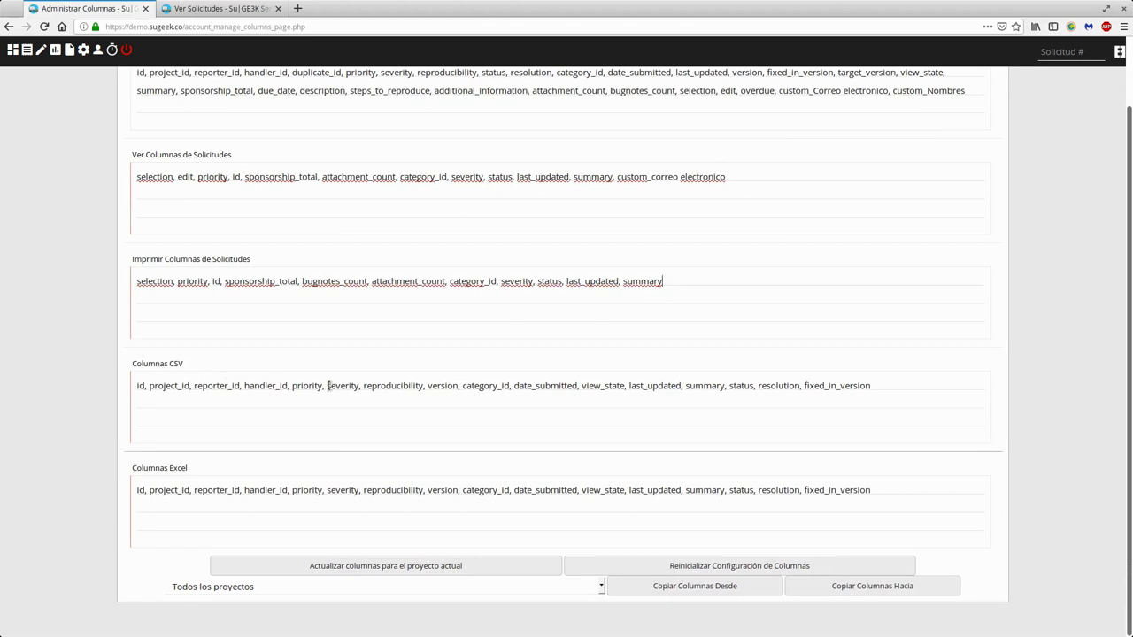
pyautogui.click(423, 387)
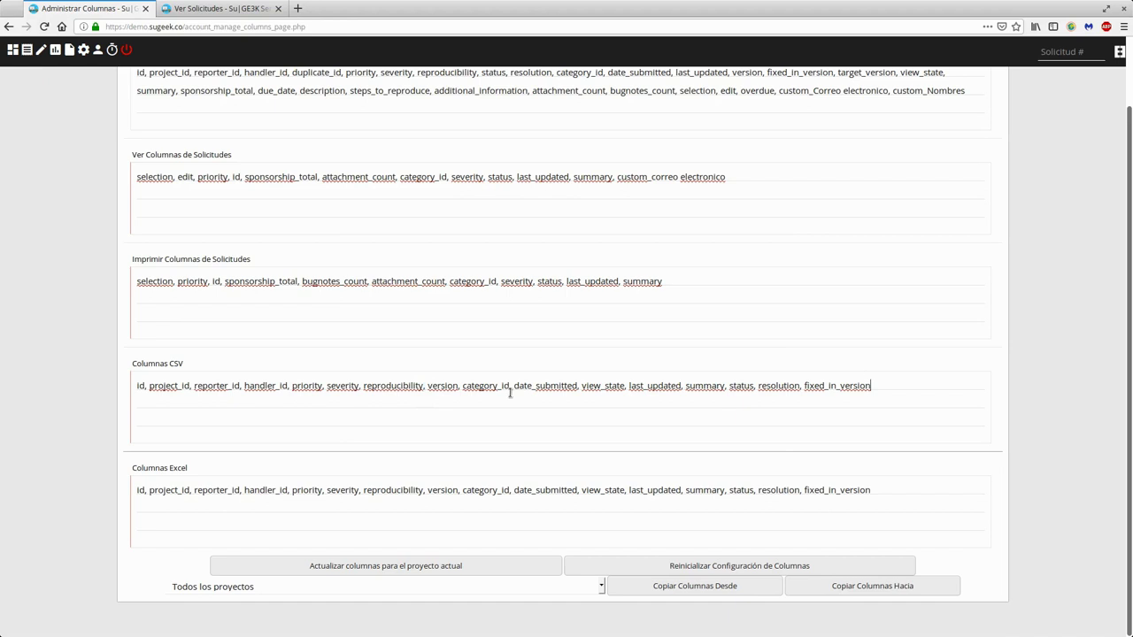
pyautogui.doubleClick(154, 470)
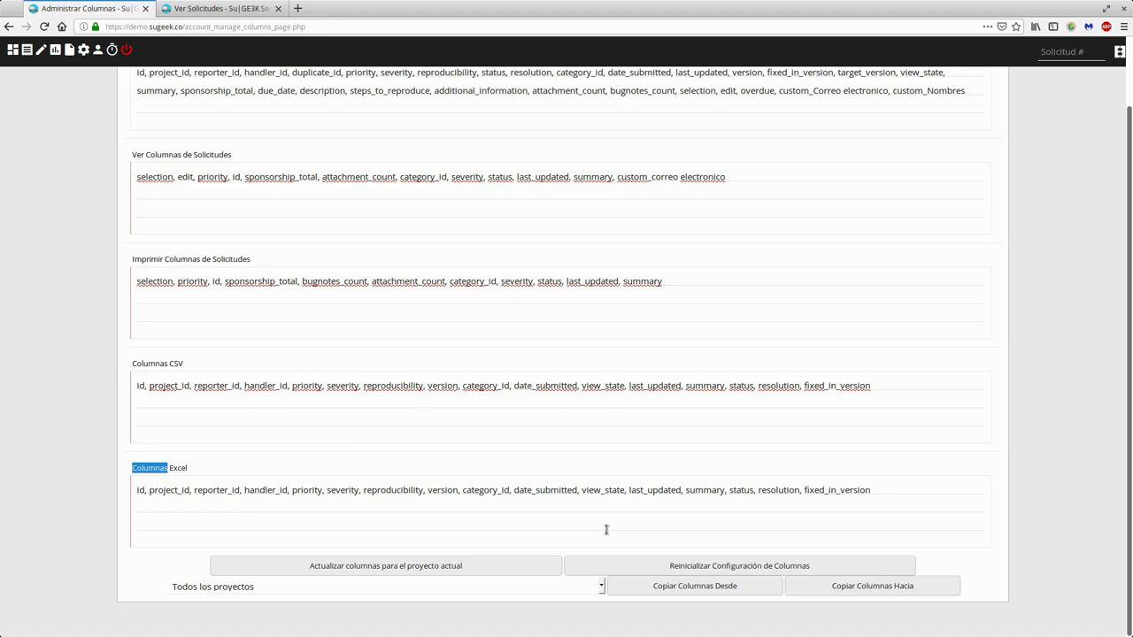
pyautogui.click(221, 8)
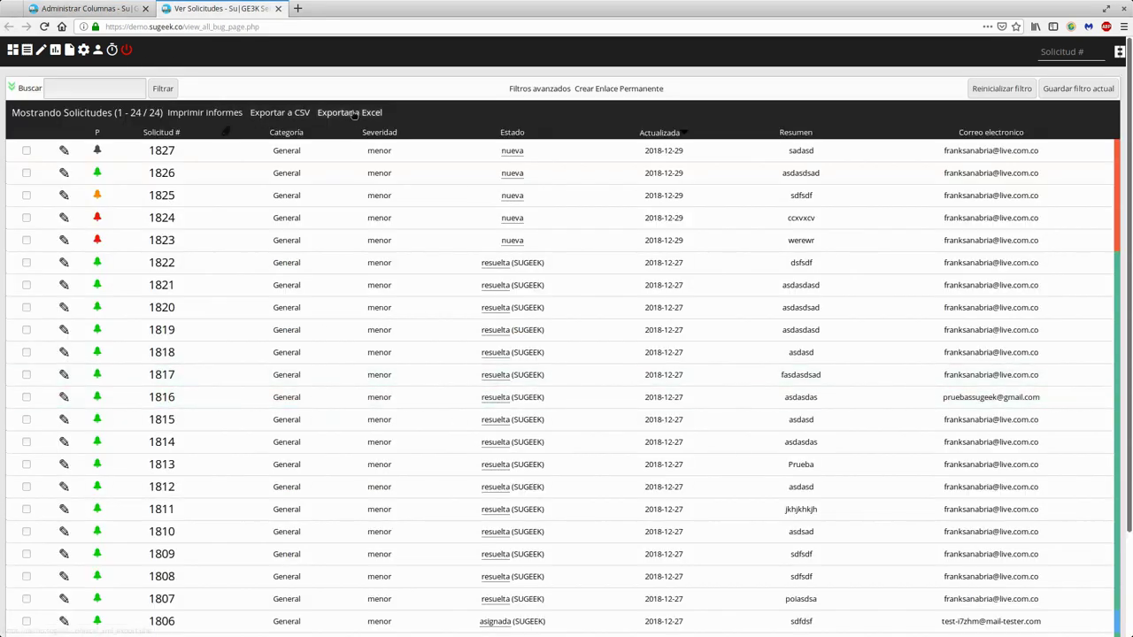
pyautogui.click(124, 8)
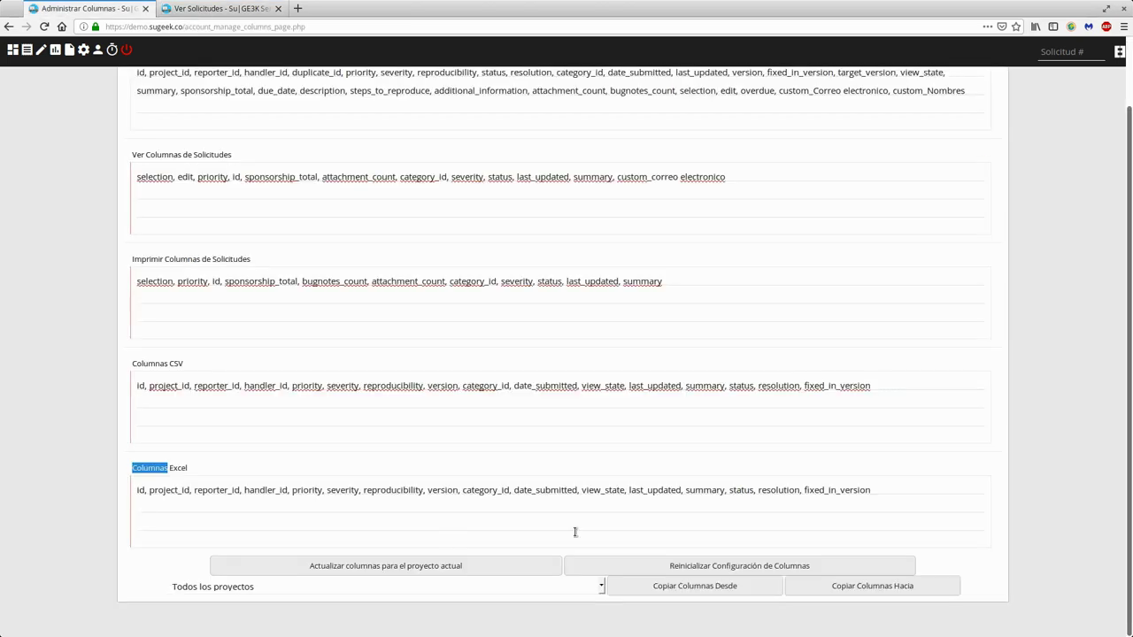
pyautogui.tripleClick(673, 494)
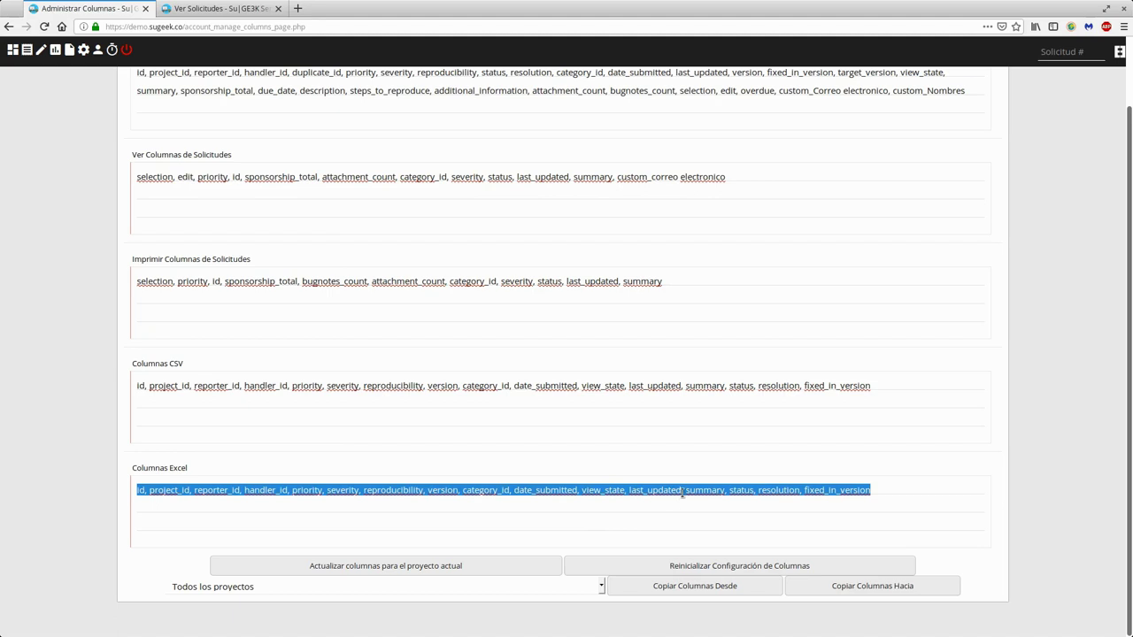
# Look over the column settings once more and open the Mi Cuenta account page.
pyautogui.scroll(2, 470, 345)
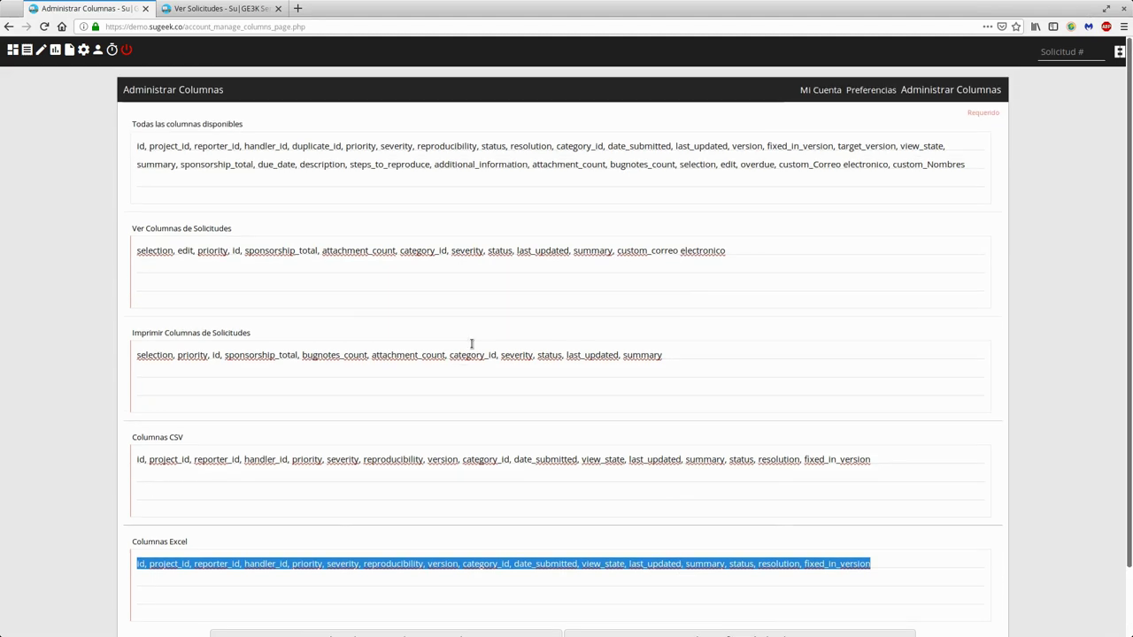
pyautogui.scroll(-1, 611, 380)
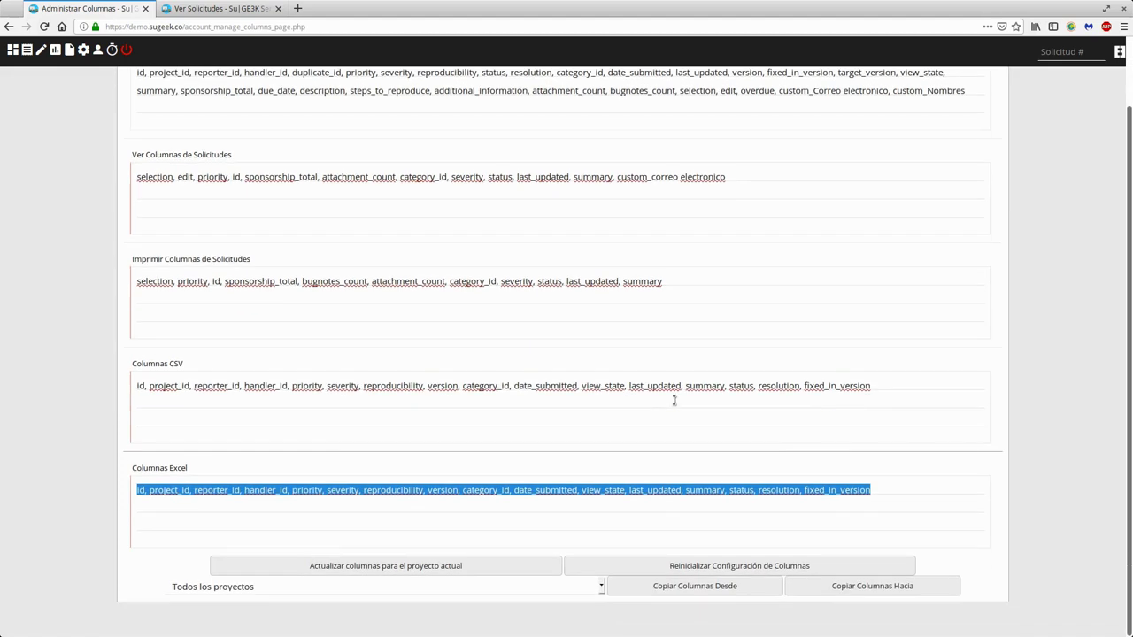
pyautogui.scroll(1, 708, 372)
pyautogui.click(818, 90)
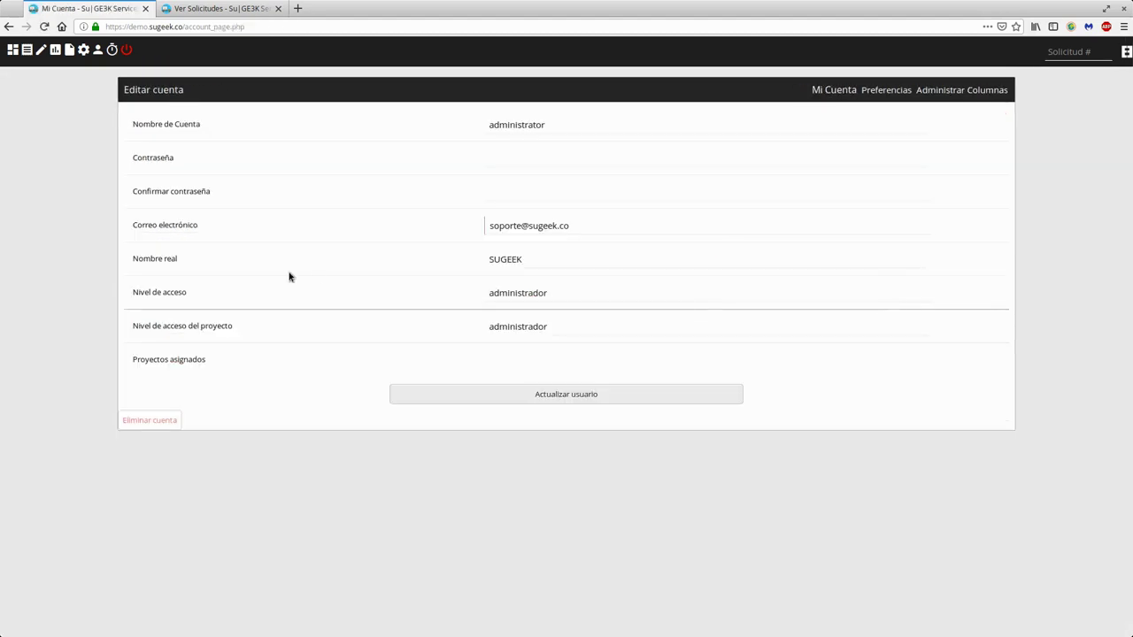
# Open the Tiempos page and expand its form to examine the date range and Costo/Hora fields.
pyautogui.click(111, 49)
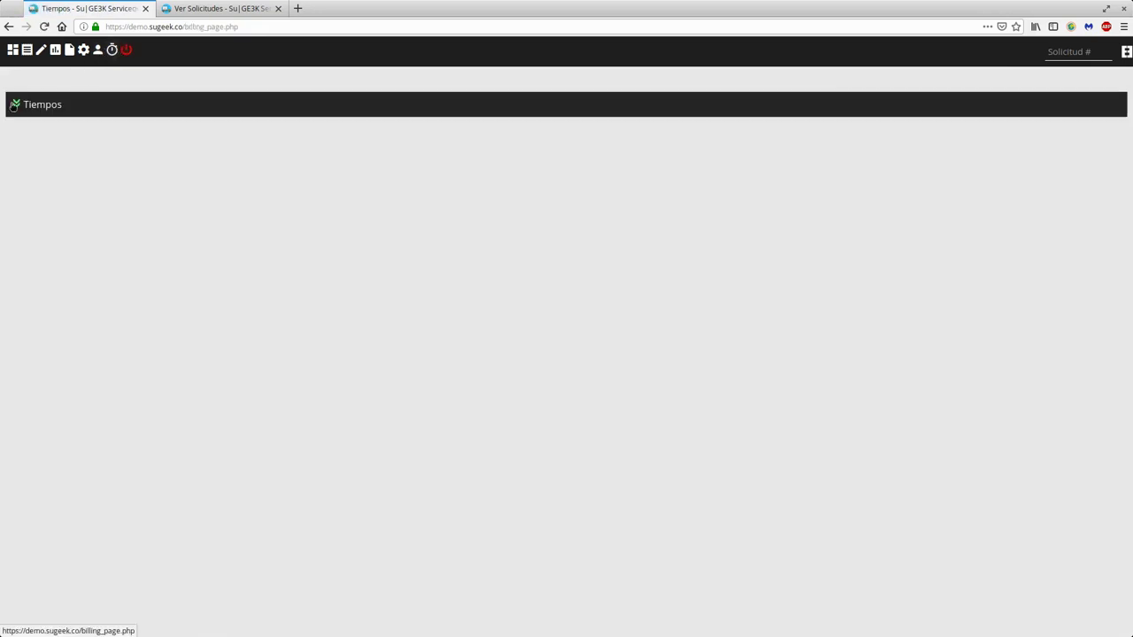
pyautogui.click(13, 105)
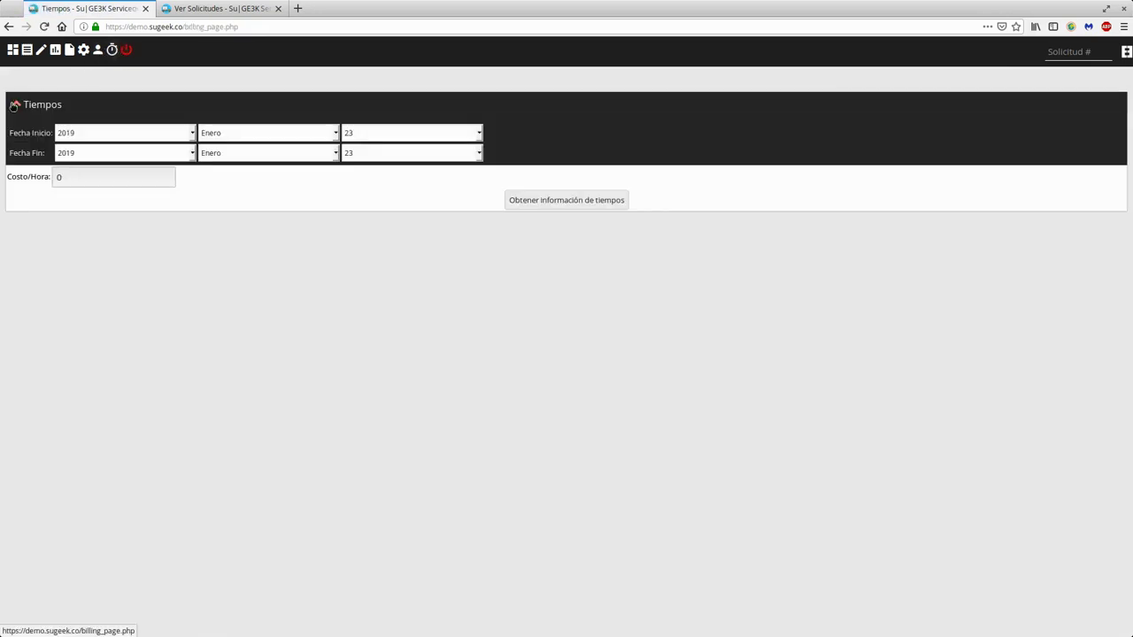
pyautogui.doubleClick(68, 177)
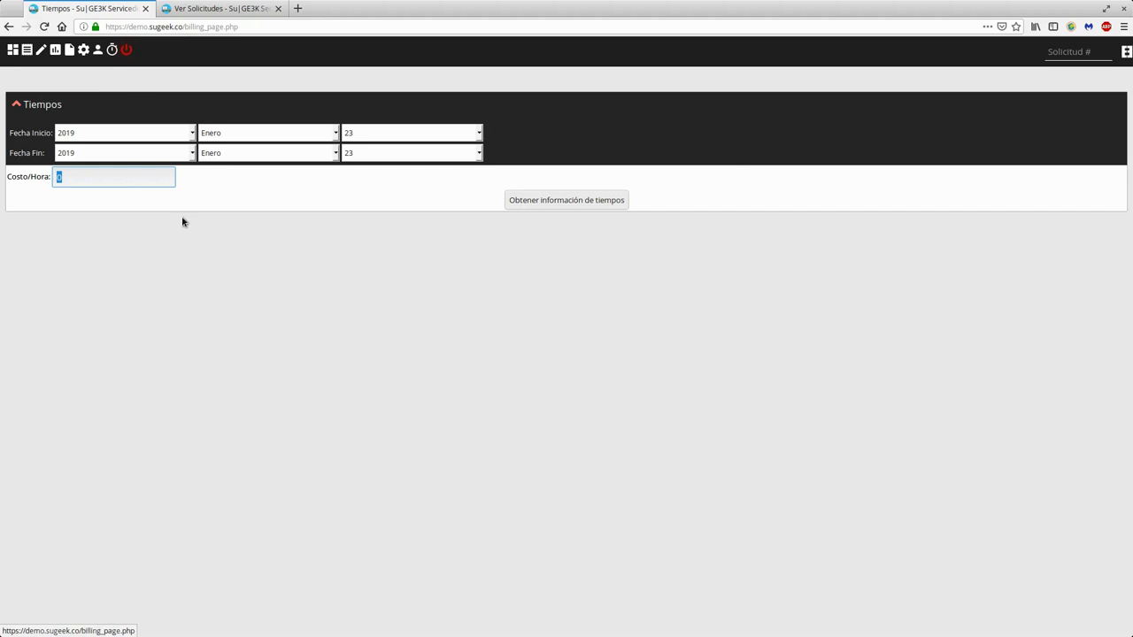
# Check the request number search field without entering anything, and open the Mi Vista overview.
pyautogui.click(1083, 50)
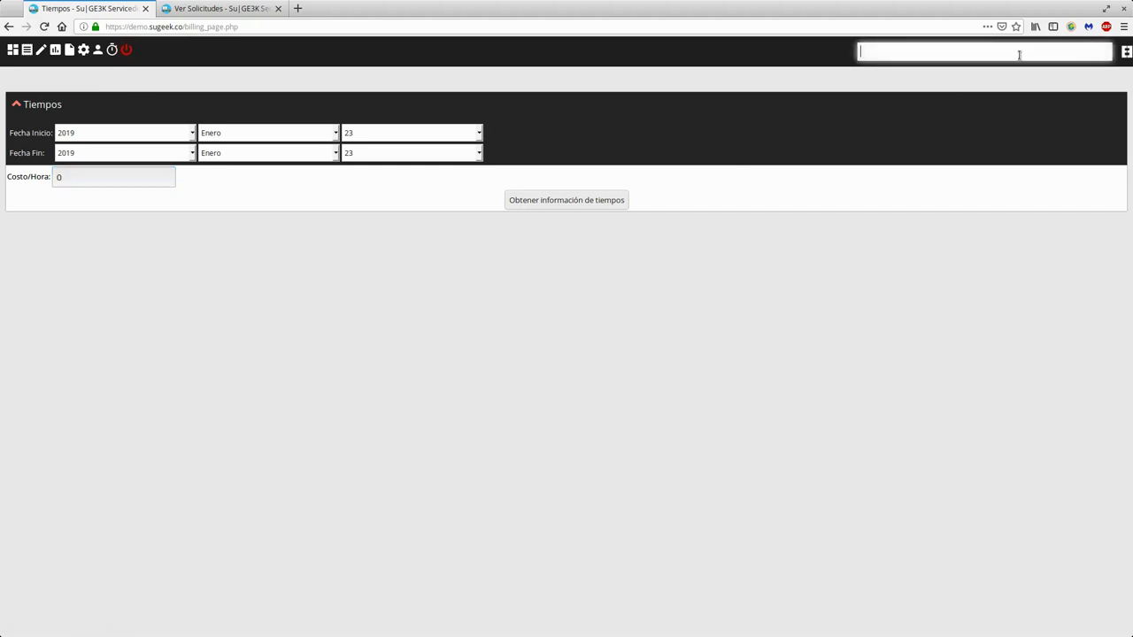
pyautogui.click(809, 51)
pyautogui.click(1069, 52)
pyautogui.click(796, 50)
pyautogui.click(12, 50)
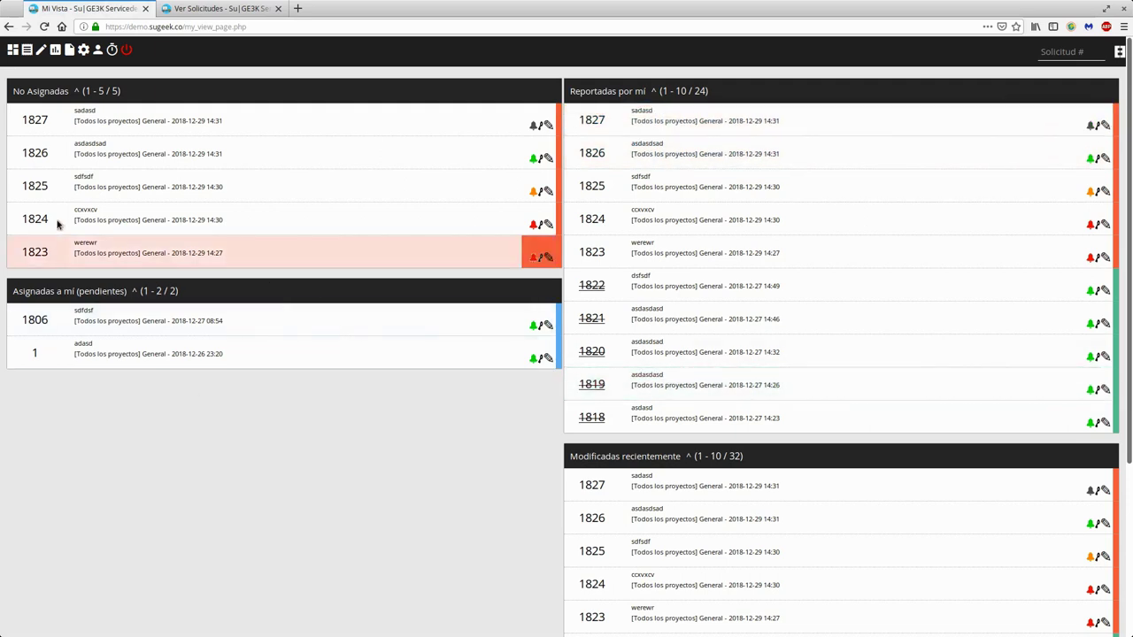
# Look up request 1825 by its number and check its details and heading.
pyautogui.click(1043, 50)
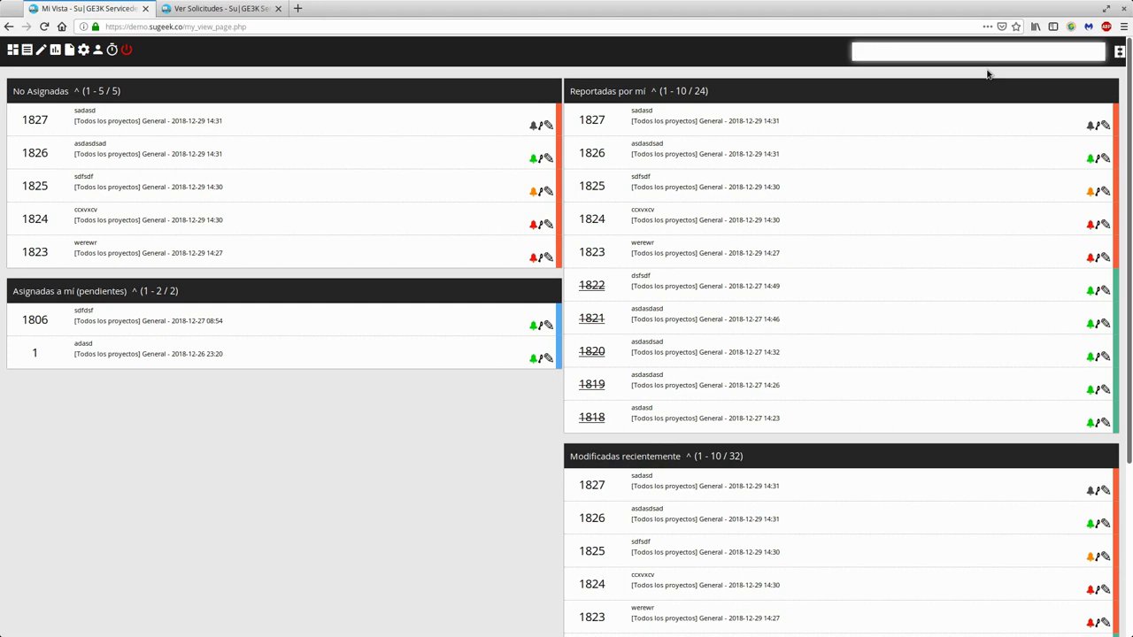
pyautogui.write('1825')
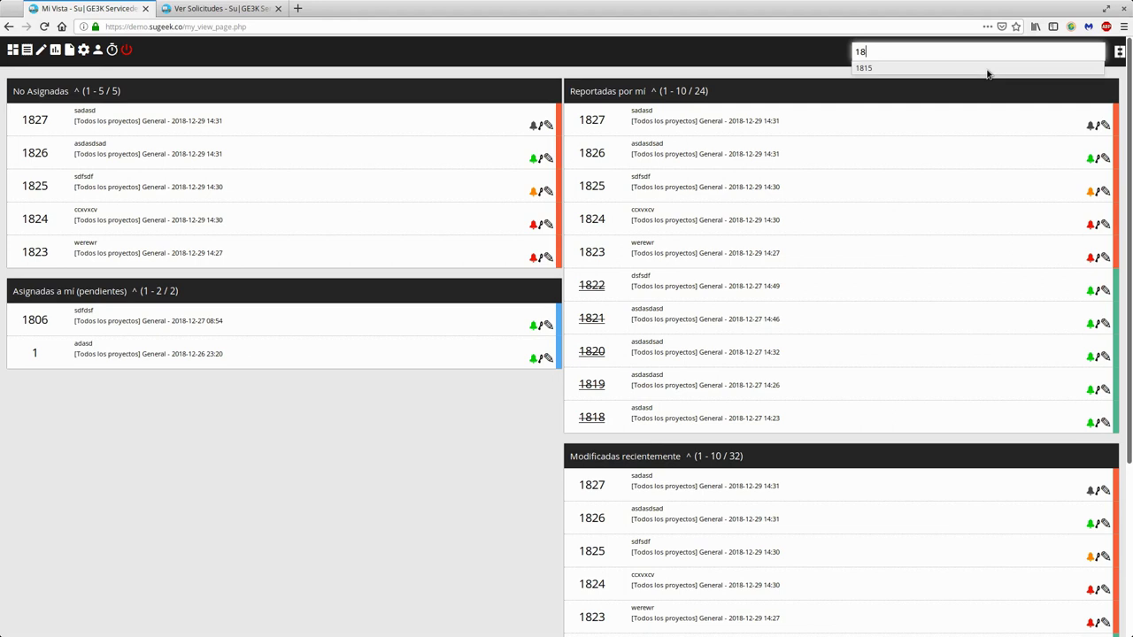
pyautogui.press('Return')
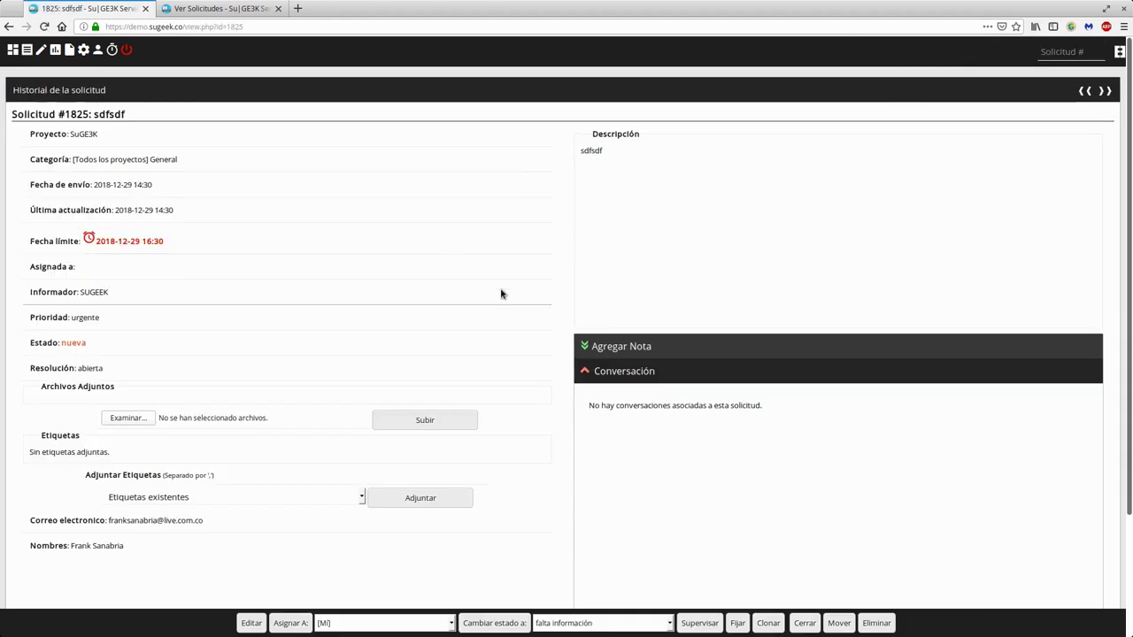
pyautogui.scroll(-3, 518, 271)
pyautogui.scroll(4, 519, 292)
pyautogui.doubleClick(79, 116)
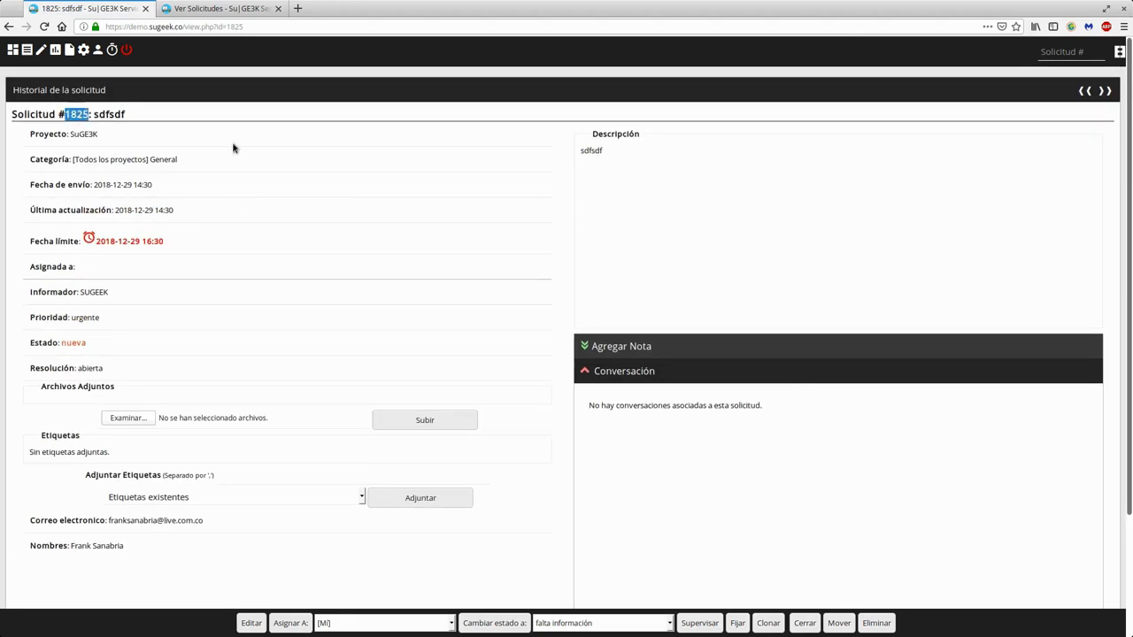
# Look up request 1824 by its number and check the number in its heading.
pyautogui.click(1060, 53)
pyautogui.write('1824')
pyautogui.press('Return')
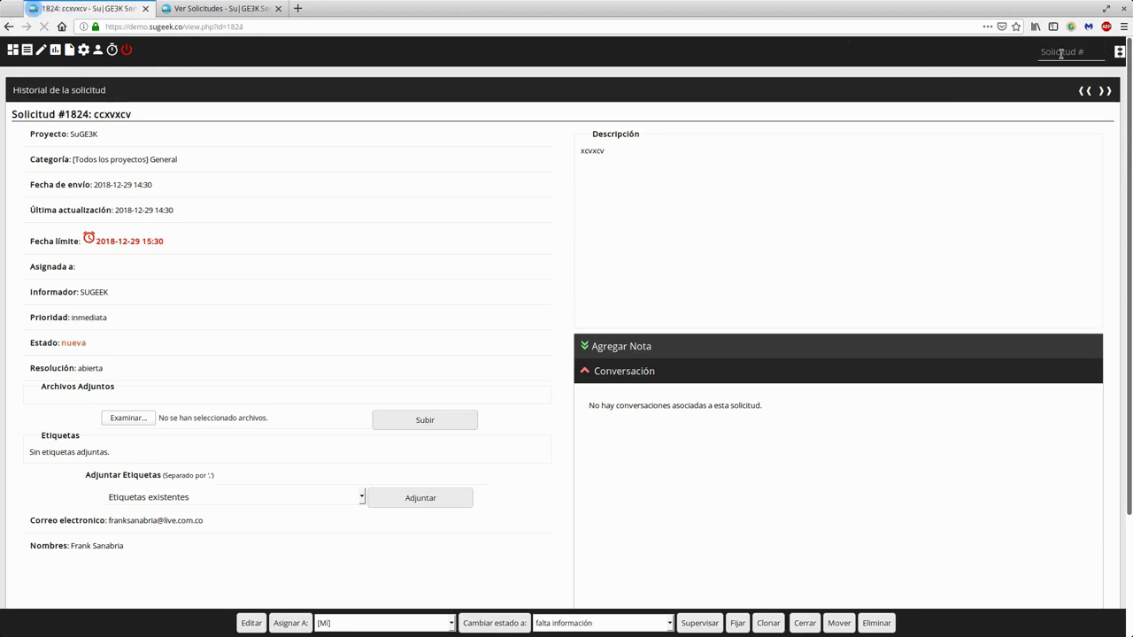
pyautogui.doubleClick(77, 114)
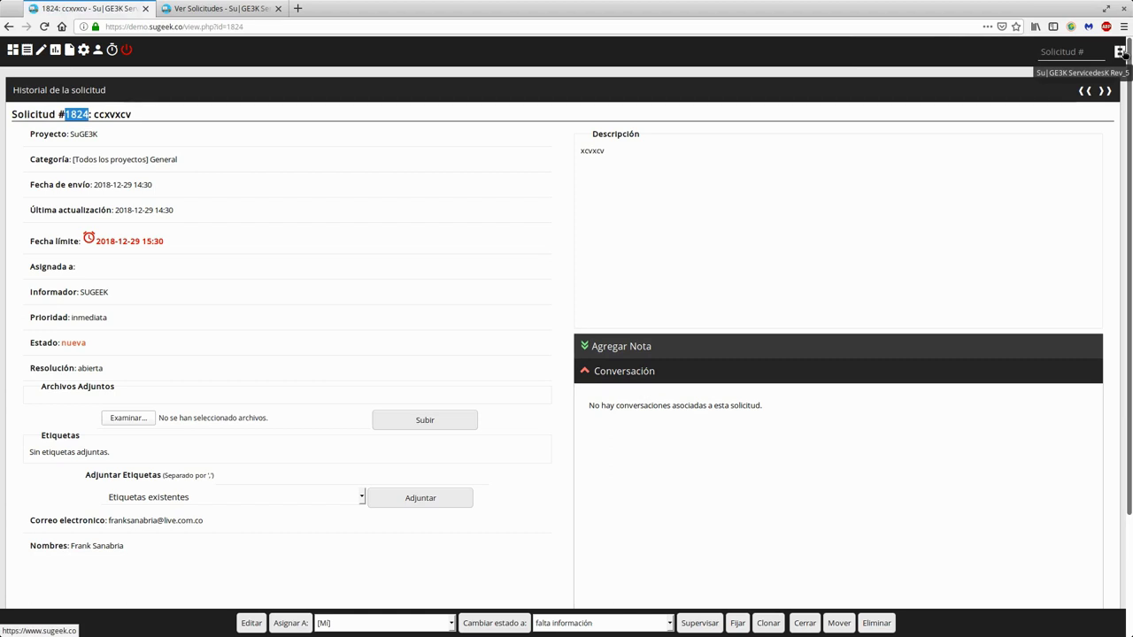
# Open the Mi Vista overview and examine its No Asignadas, Asignadas a mí, Reportadas por mí and Modificadas recientemente sections.
pyautogui.click(12, 50)
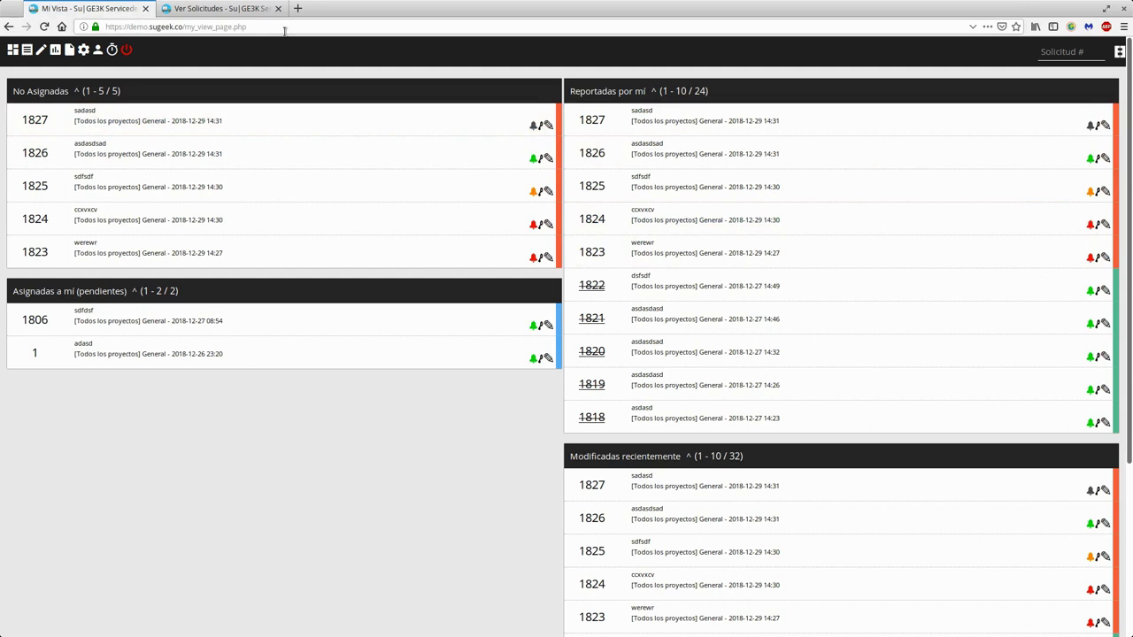
pyautogui.scroll(-3, 775, 337)
pyautogui.scroll(3, 774, 337)
pyautogui.scroll(-4, 285, 299)
pyautogui.scroll(1, 285, 299)
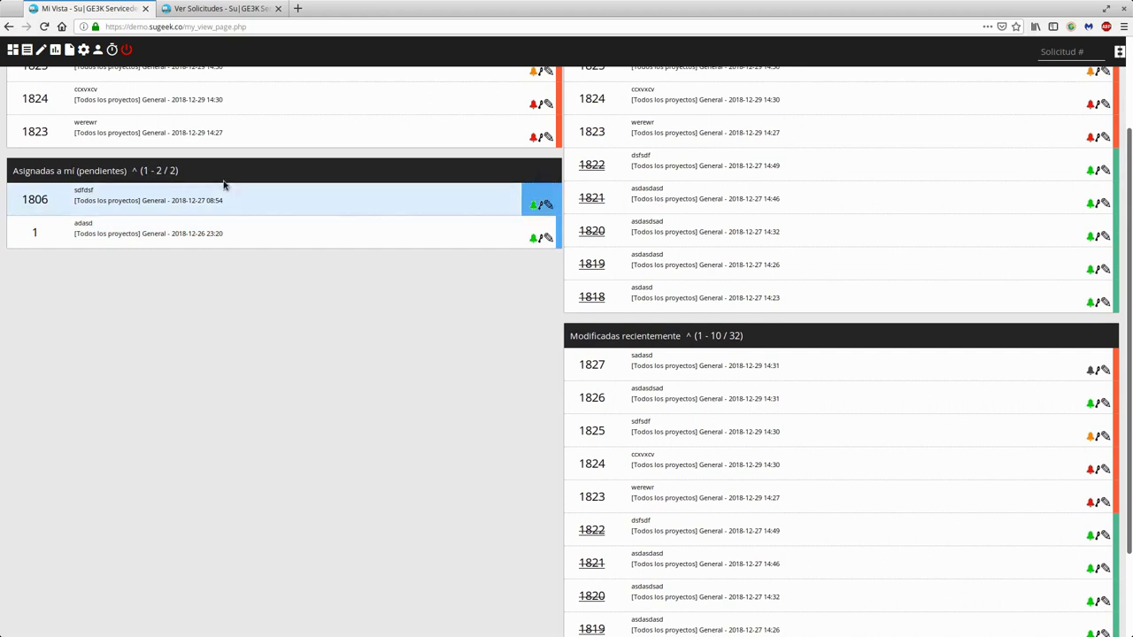
pyautogui.scroll(3, 177, 186)
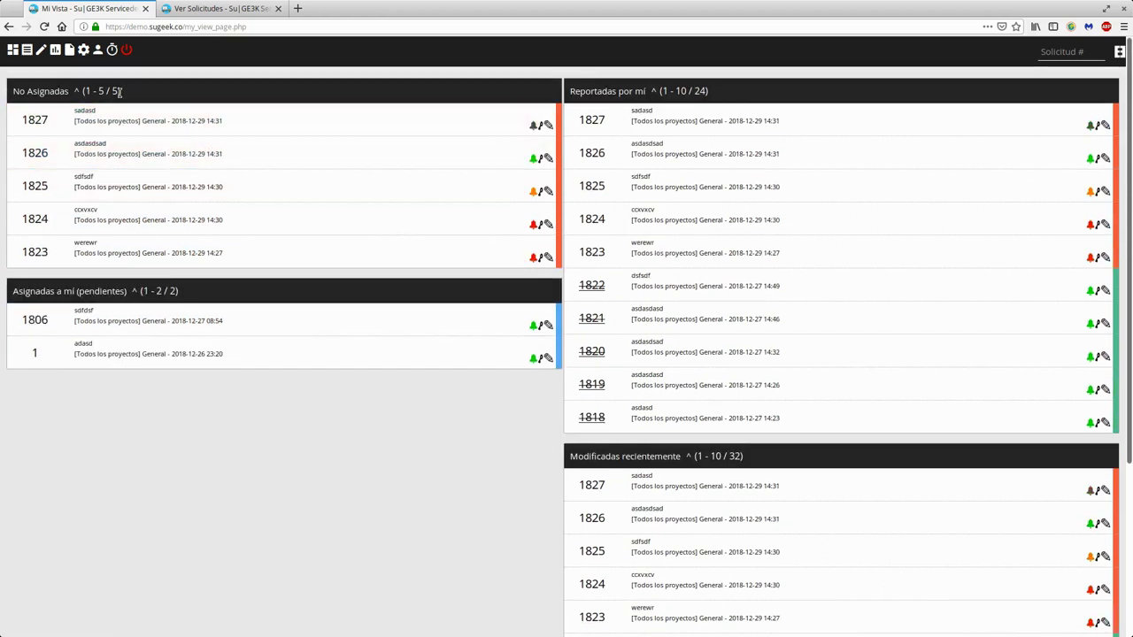
pyautogui.moveTo(693, 91); pyautogui.dragTo(715, 93)
pyautogui.scroll(-3, 617, 337)
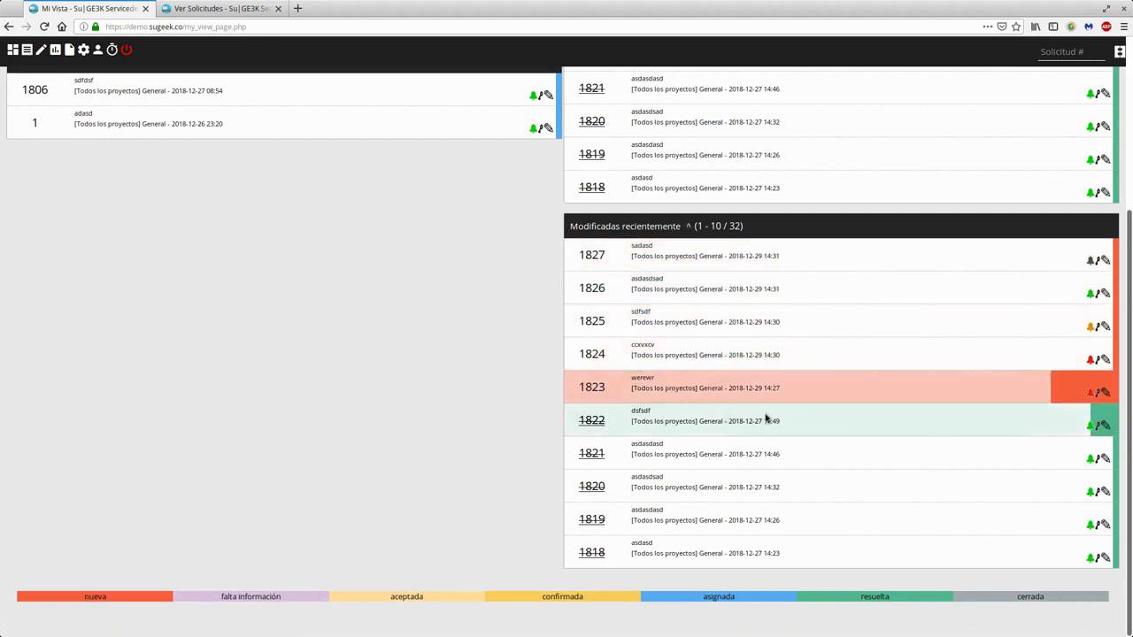
# Examine the status colour legend below the Mi Vista sections, going through its statuses from nueva to resuelta.
pyautogui.scroll(3, 369, 323)
pyautogui.scroll(-3, 369, 324)
pyautogui.moveTo(77, 599); pyautogui.dragTo(313, 599)
pyautogui.doubleClick(421, 597)
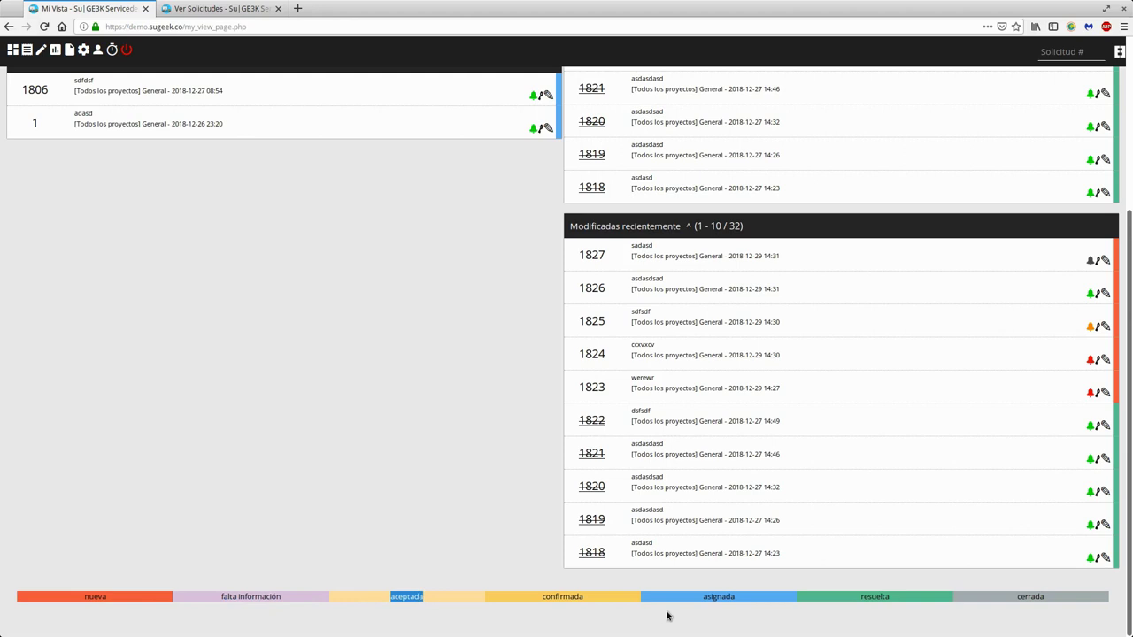
pyautogui.doubleClick(95, 597)
pyautogui.doubleClick(416, 595)
pyautogui.doubleClick(555, 598)
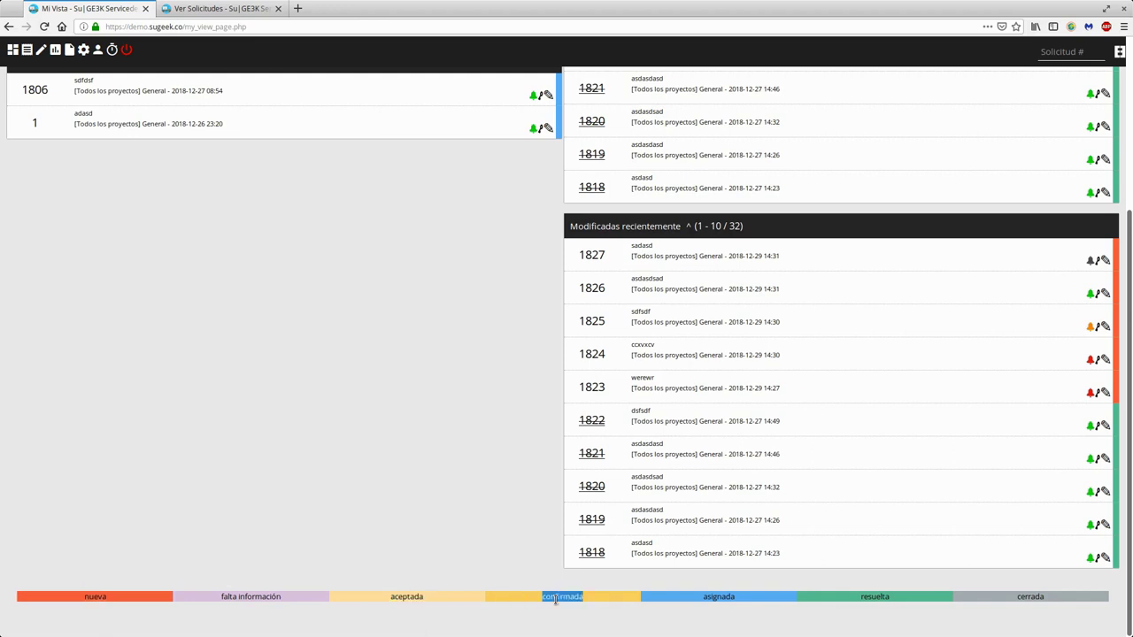
pyautogui.doubleClick(731, 598)
pyautogui.doubleClick(858, 599)
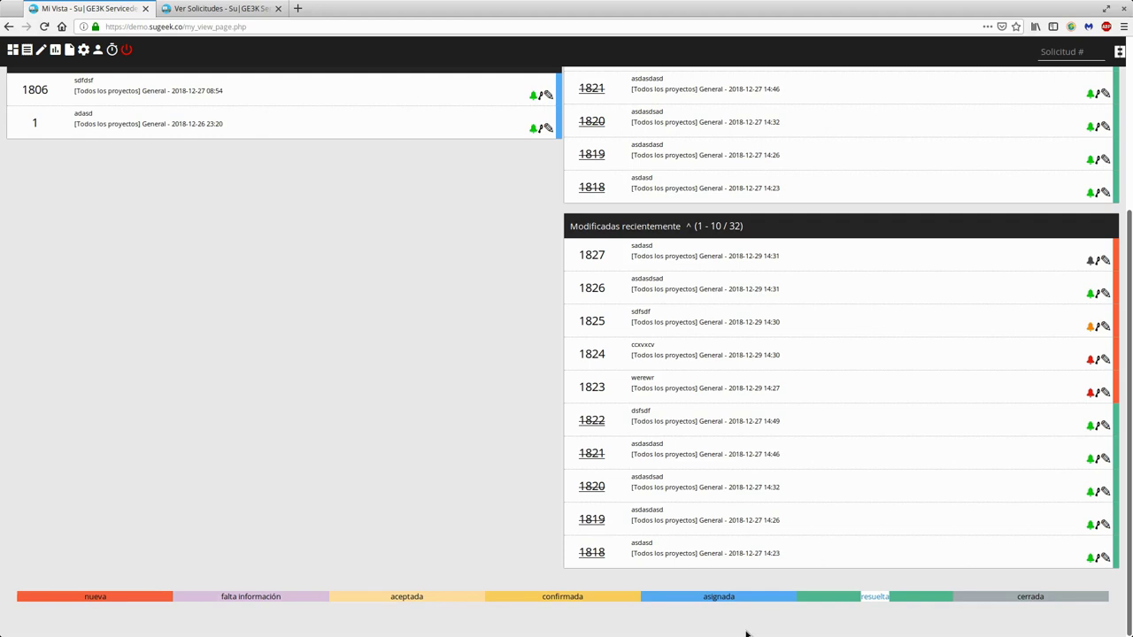
# Open request 1827 from the No Asignadas section to view its details, and return to the Mi Vista overview.
pyautogui.scroll(5, 566, 265)
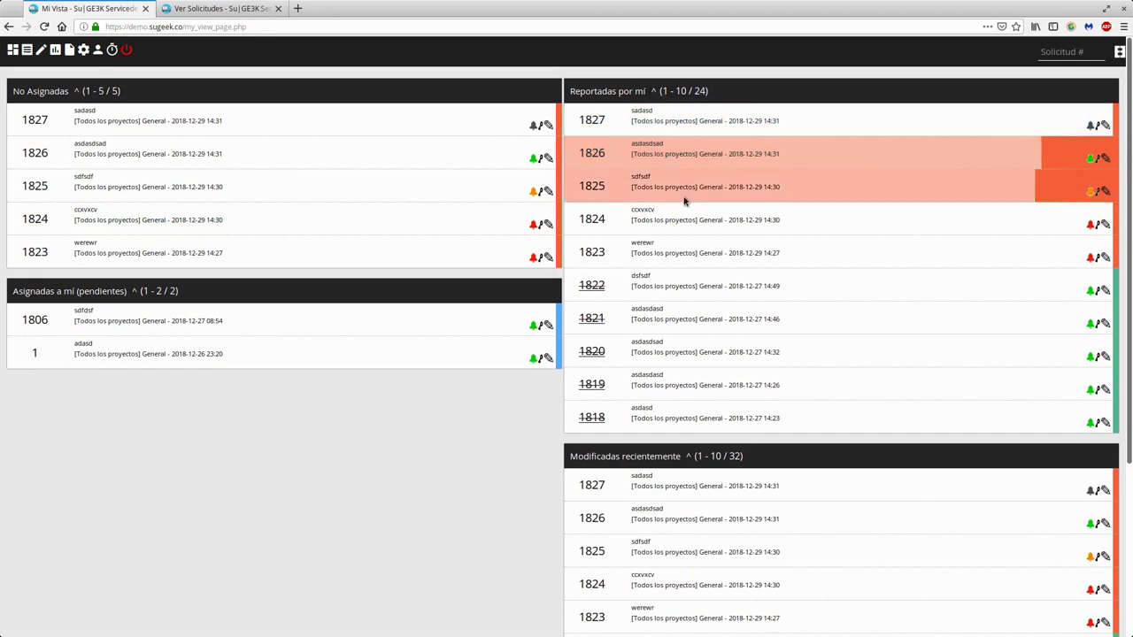
pyautogui.click(39, 124)
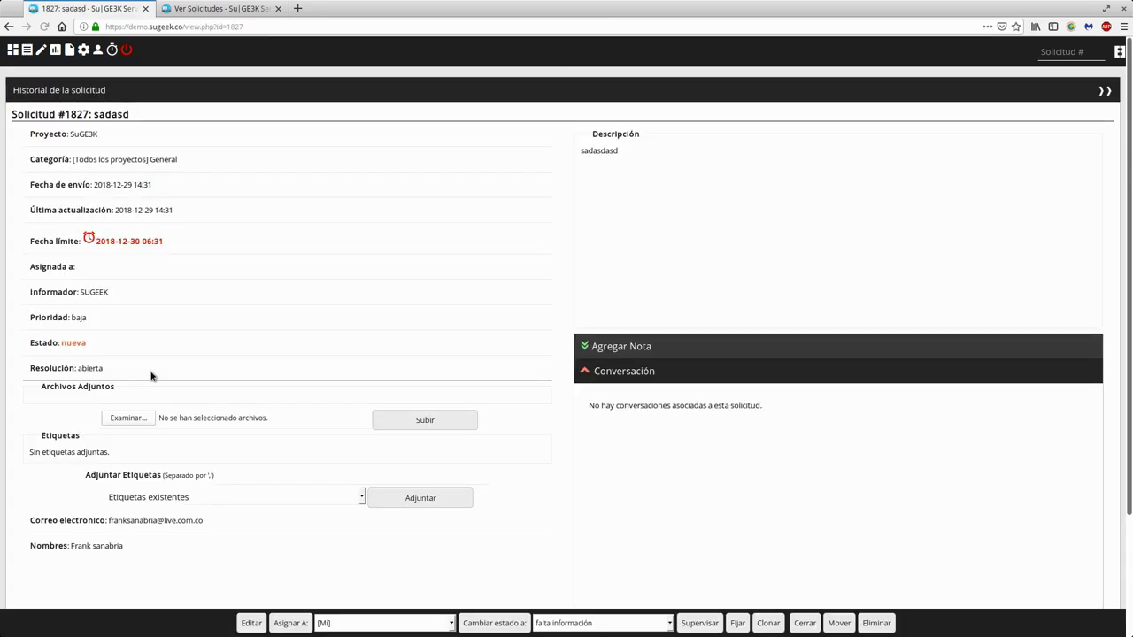
pyautogui.click(9, 26)
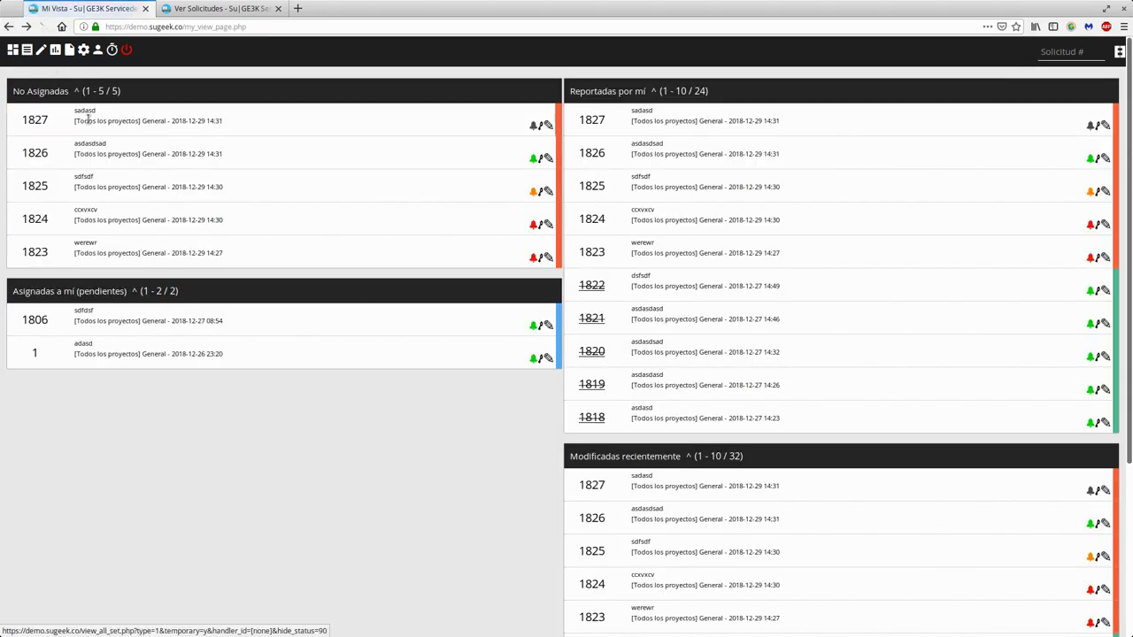
# Examine the project, category and date of request 1827 under No Asignadas, and check the crossed-out request 1822 under Reportadas por mí.
pyautogui.moveTo(74, 111); pyautogui.dragTo(141, 124)
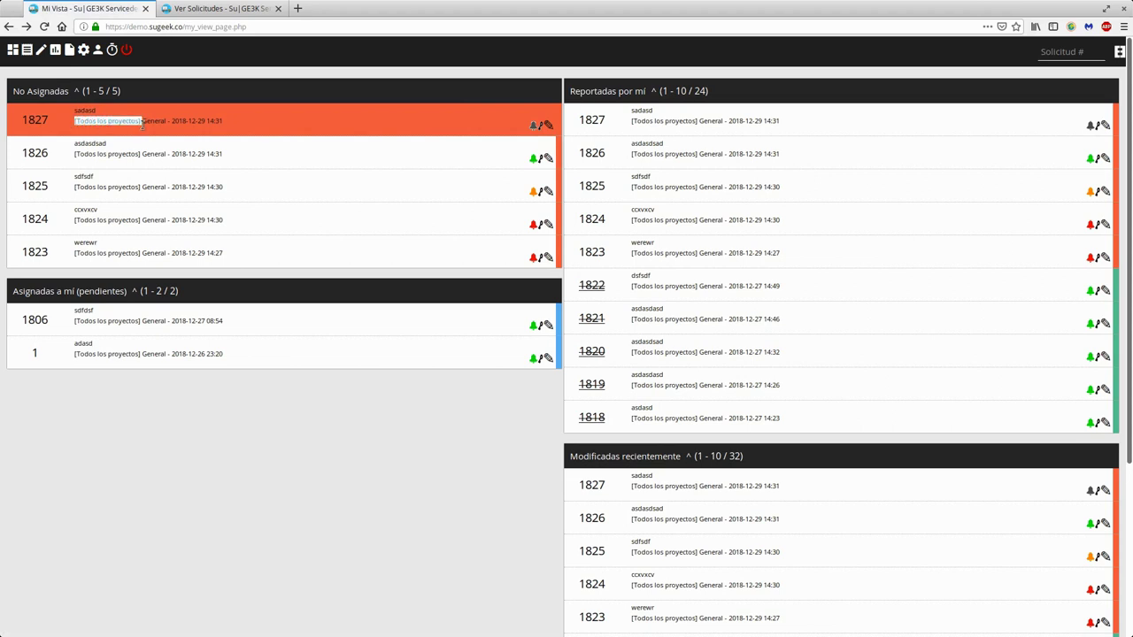
pyautogui.click(145, 123)
pyautogui.doubleClick(144, 123)
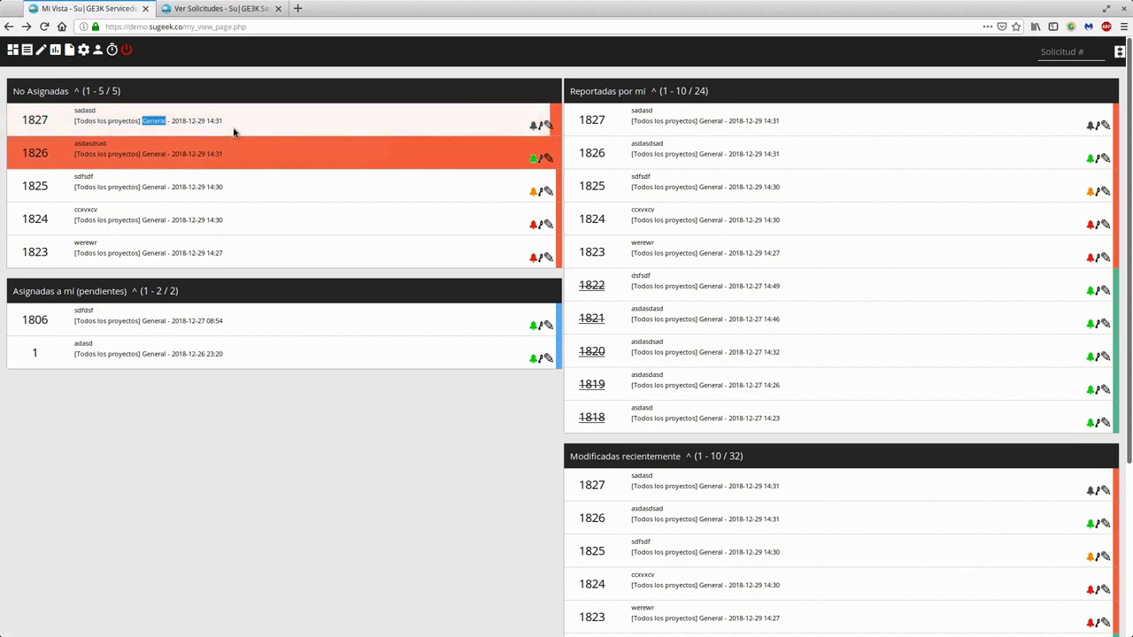
pyautogui.moveTo(233, 119); pyautogui.dragTo(171, 118)
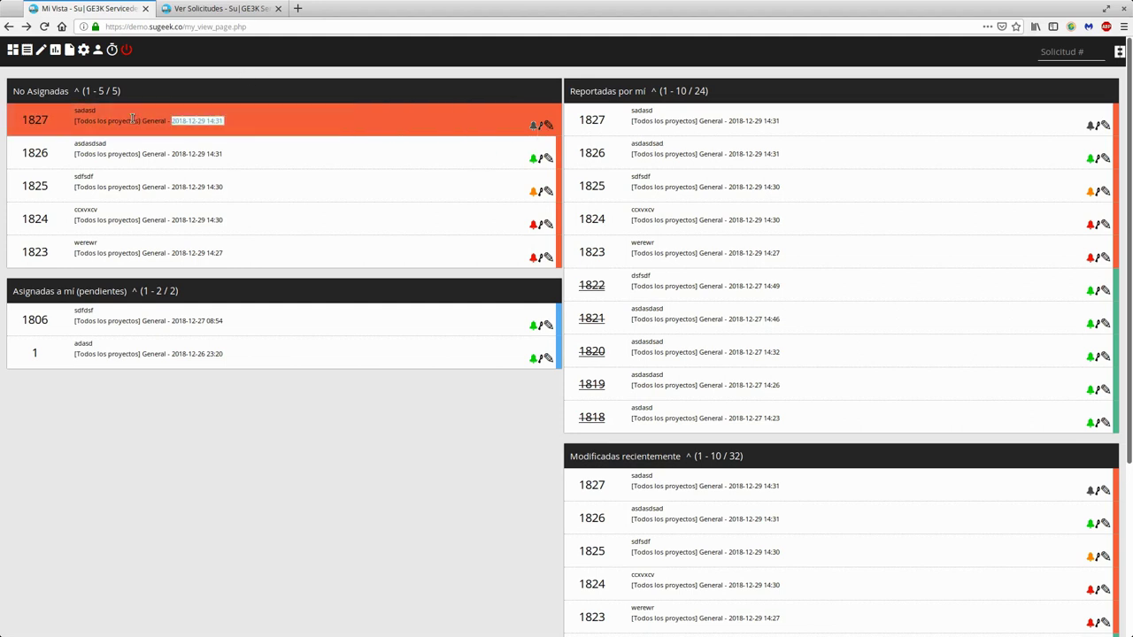
pyautogui.moveTo(138, 121); pyautogui.dragTo(79, 120)
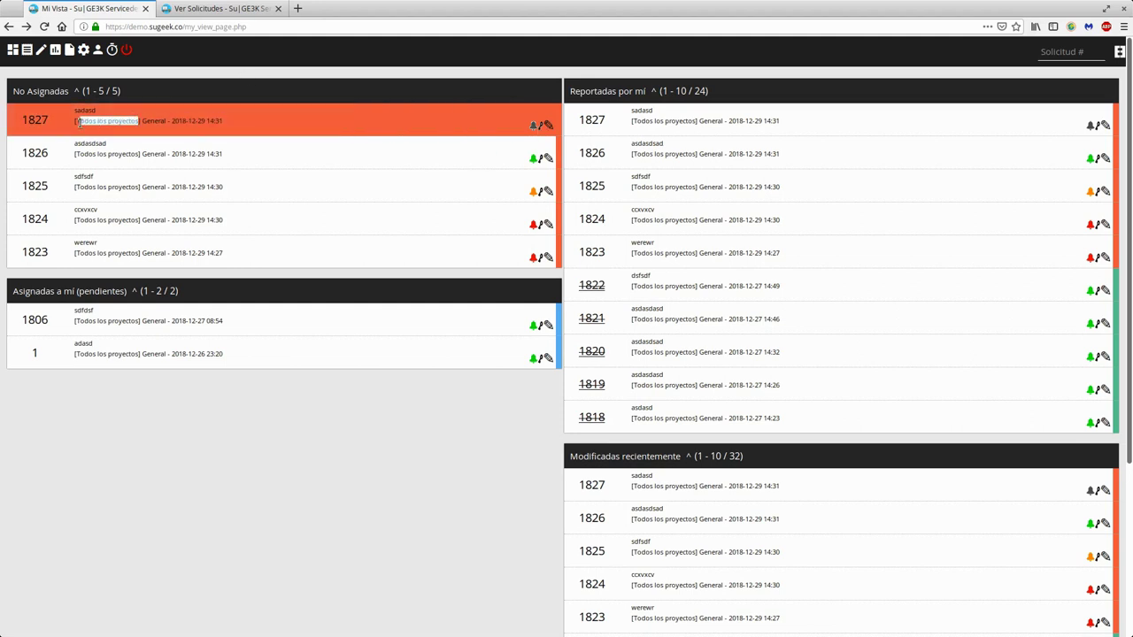
pyautogui.click(411, 132)
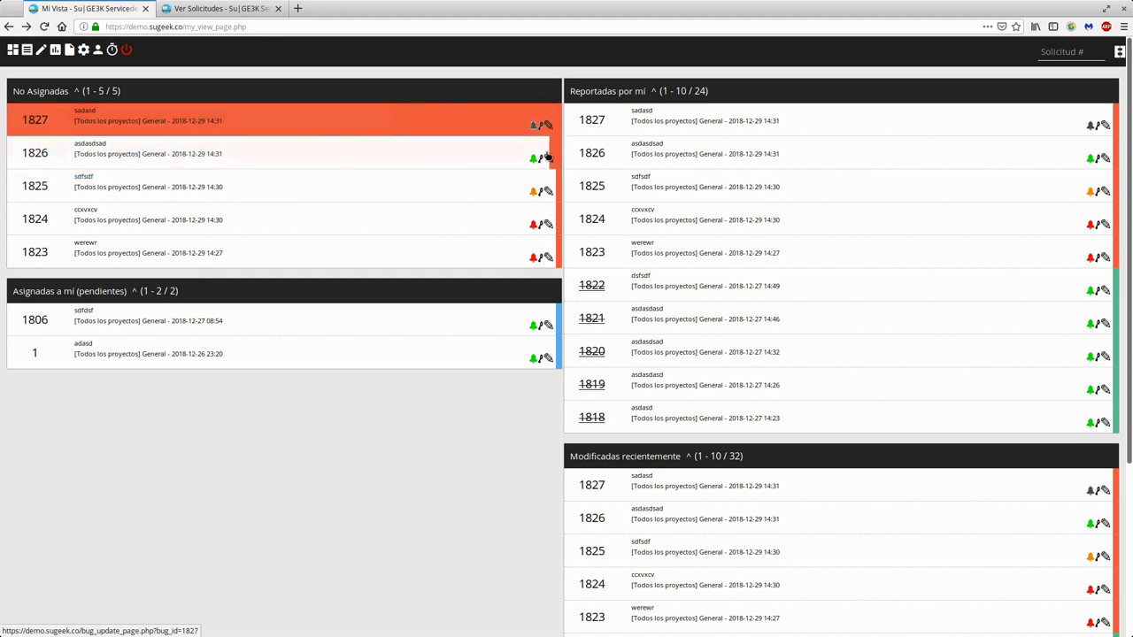
pyautogui.click(592, 289)
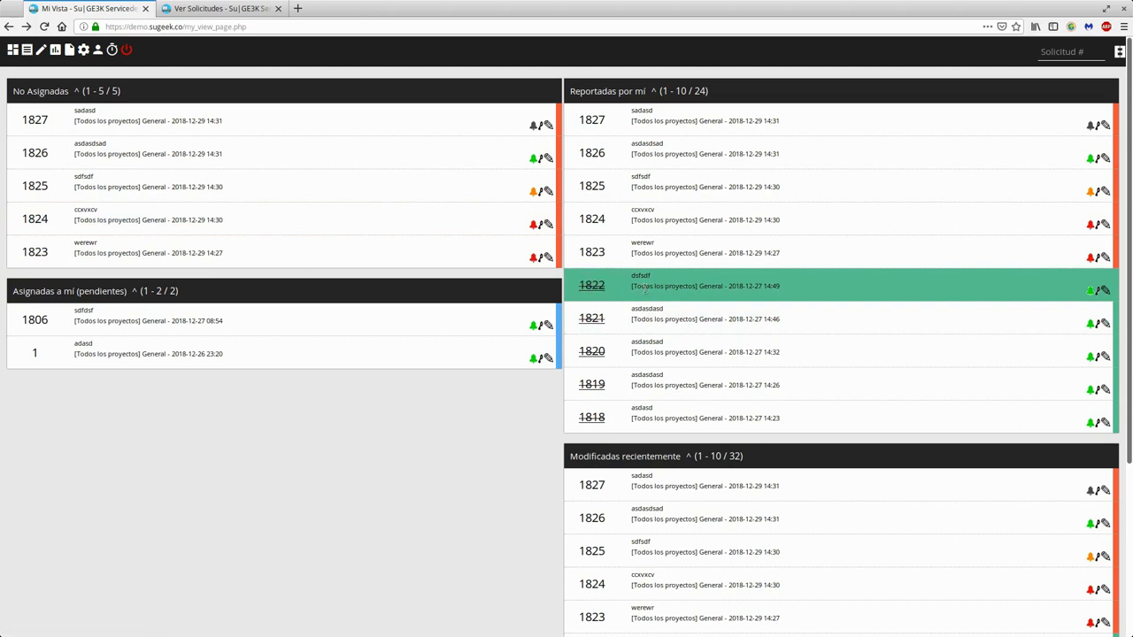